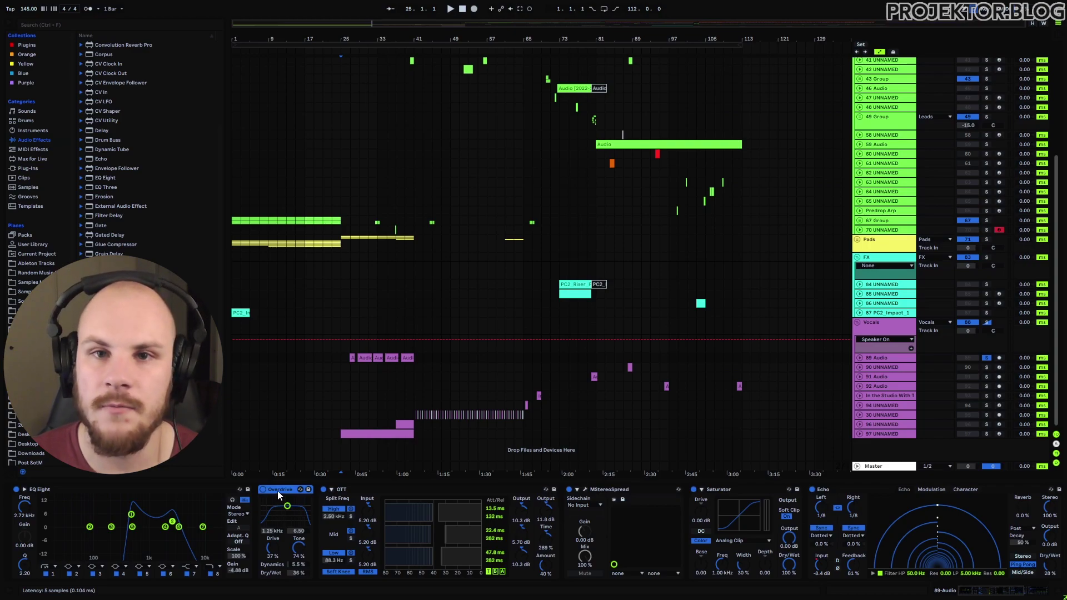
- Examine the 89 Audio vocal effects chain from OTT through MStereoSpread, Saturator and Echo to Hybrid Reverb
click(364, 489)
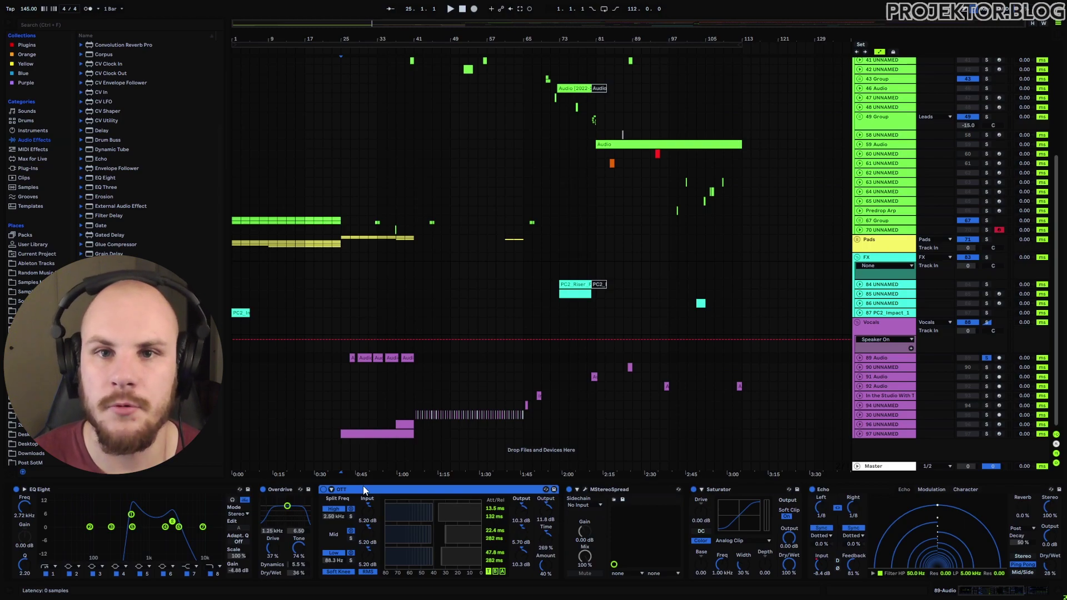
click(622, 497)
click(721, 503)
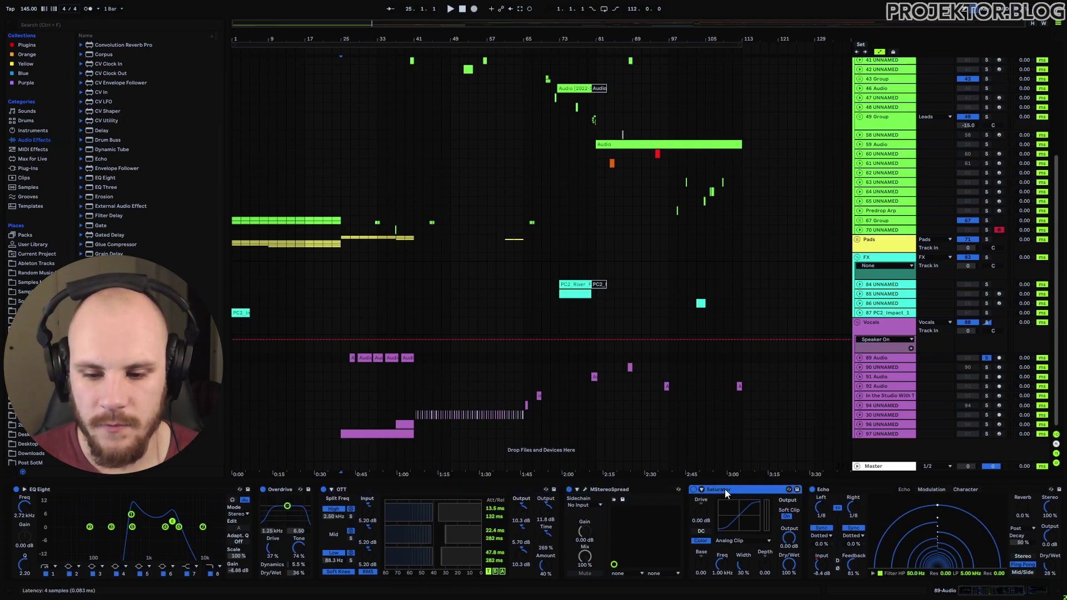
drag(953, 587, 963, 582)
click(641, 490)
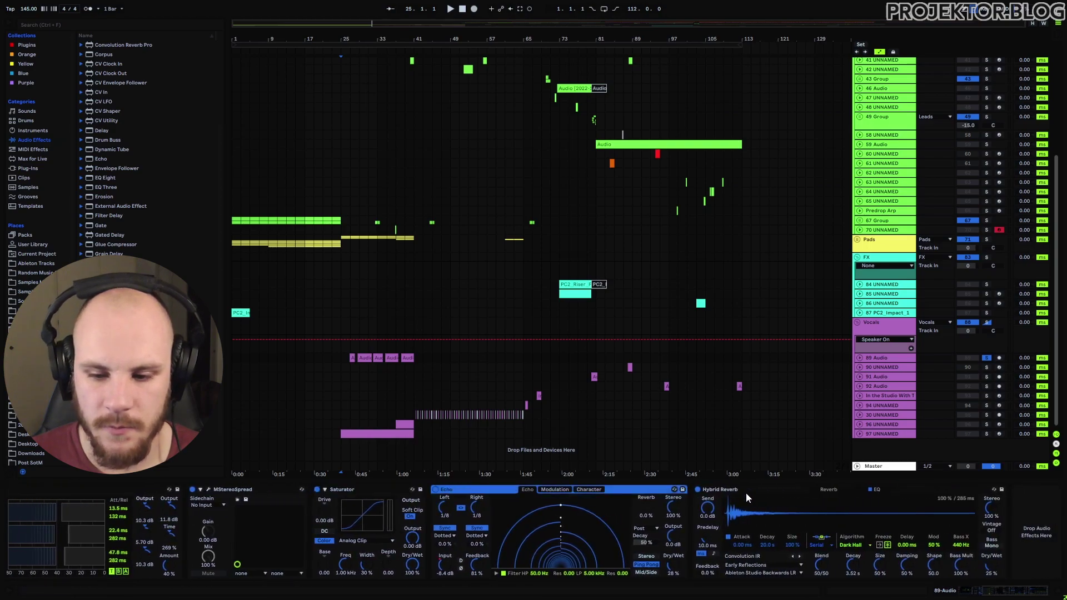
click(748, 491)
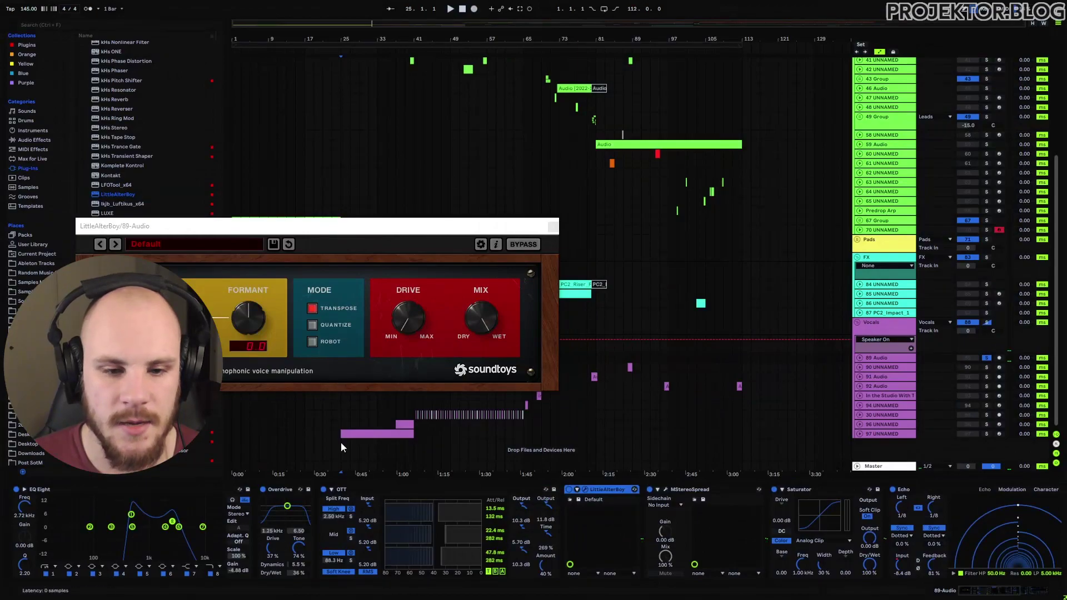
- Audition LittleAlterBoy on the first 89 Audio clip, trying a formant of 9.9, and reset the formant before changing the pitch
drag(281, 232, 485, 176)
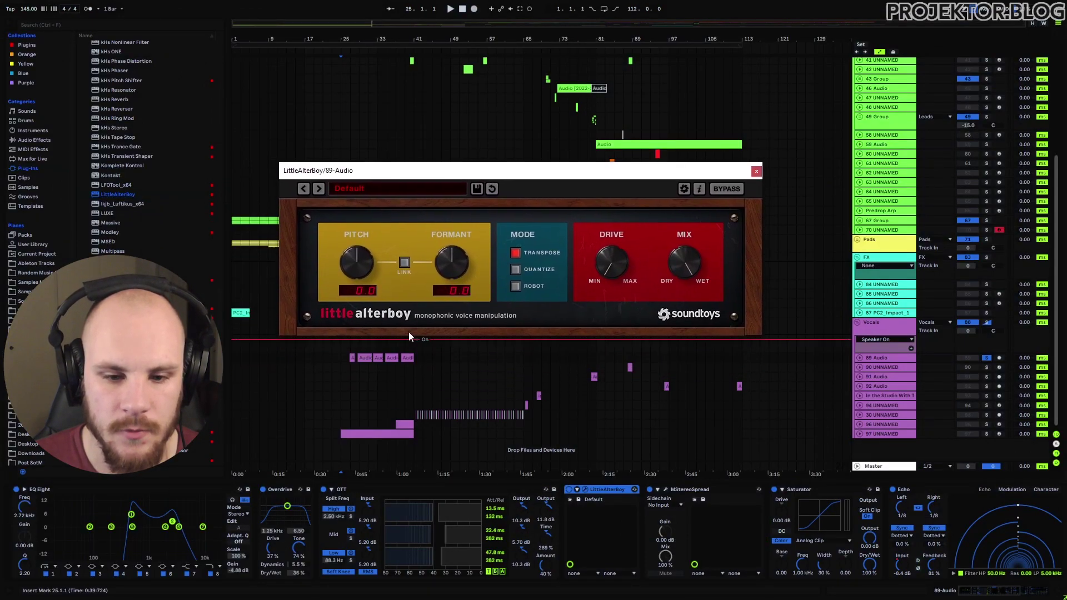
click(352, 357)
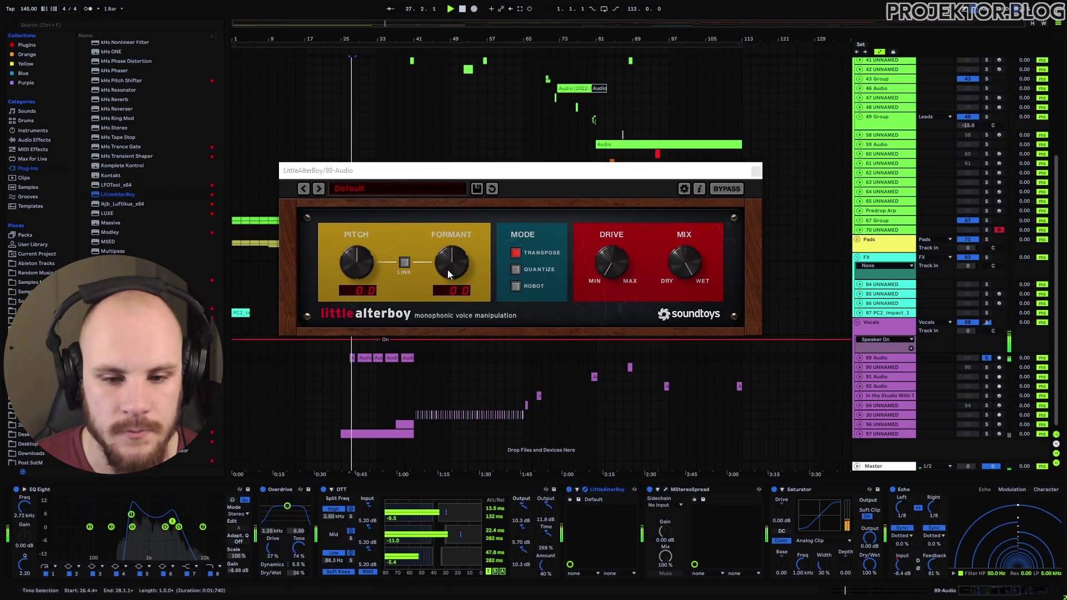
drag(447, 269, 469, 248)
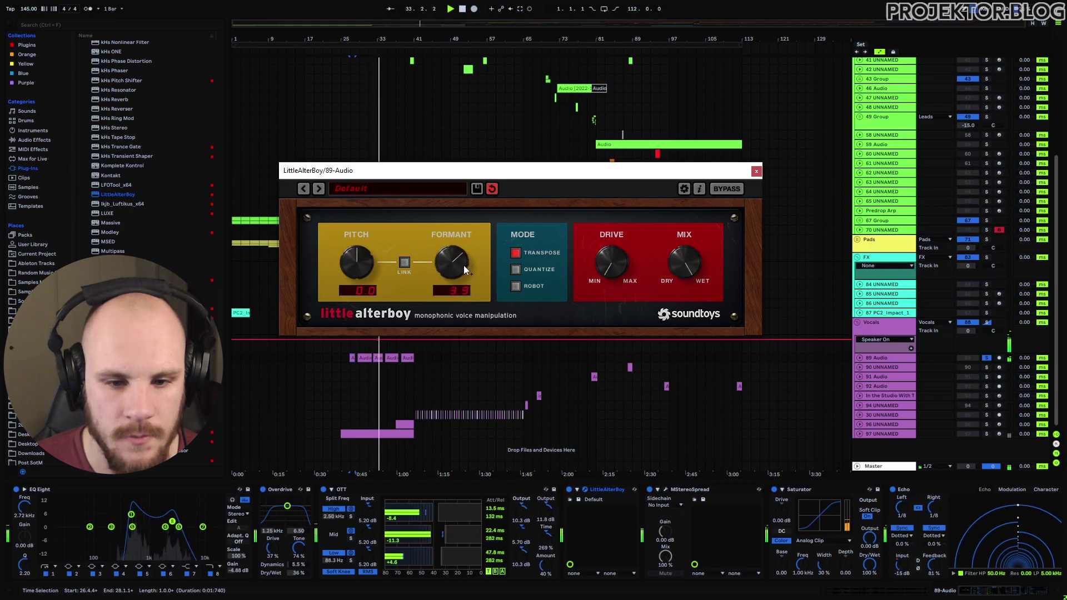
double_click(463, 265)
mouse_move(365, 266)
mouse_down()
mouse_move(375, 232)
mouse_move(366, 321)
mouse_move(395, 231)
mouse_move(376, 273)
mouse_up()
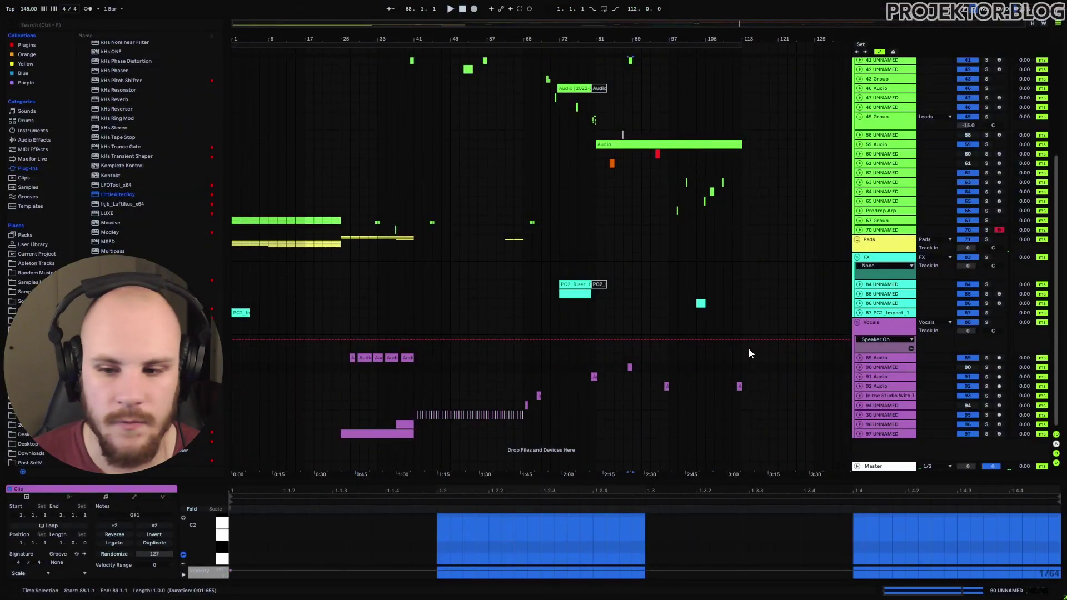
- Examine the Vital patch on track 90, including the oscillator's Text to Wavetable option and the shapes of LFO 1 through LFO 6
click(883, 367)
right_click(412, 212)
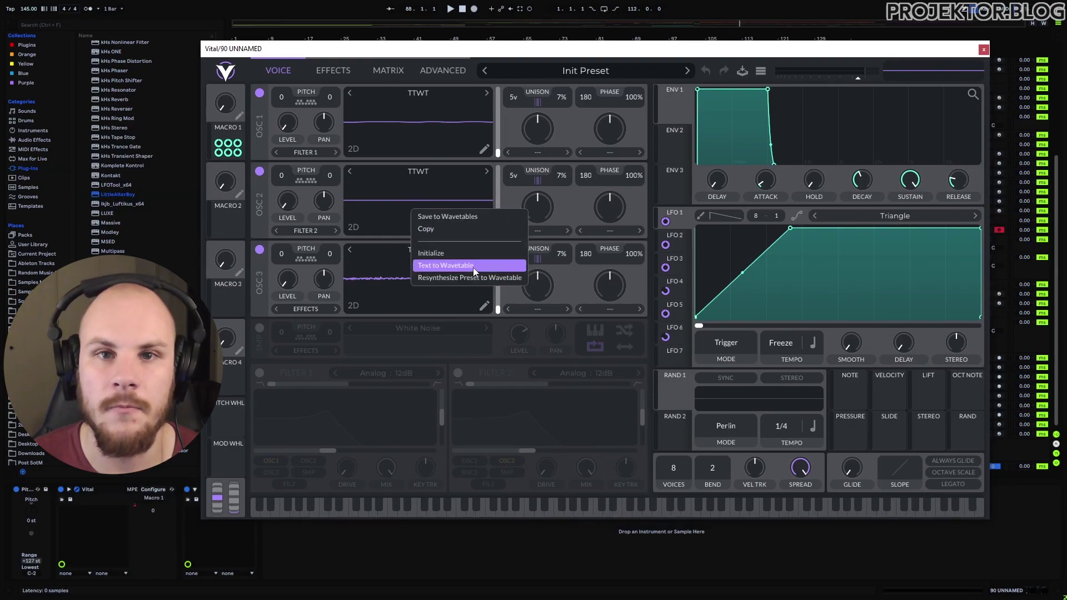
click(676, 216)
click(684, 239)
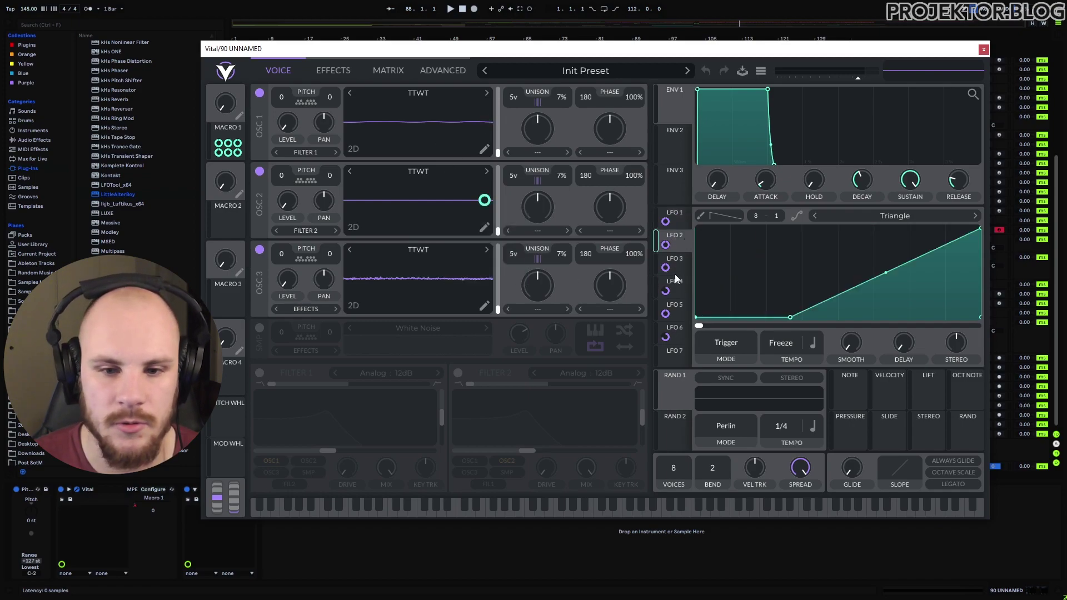
click(677, 266)
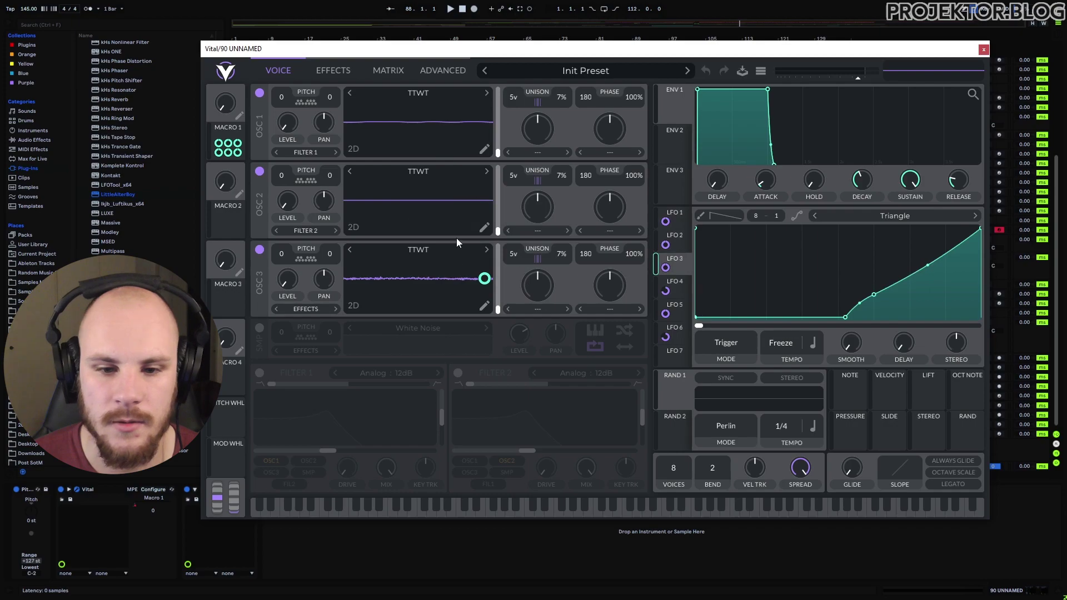
click(680, 291)
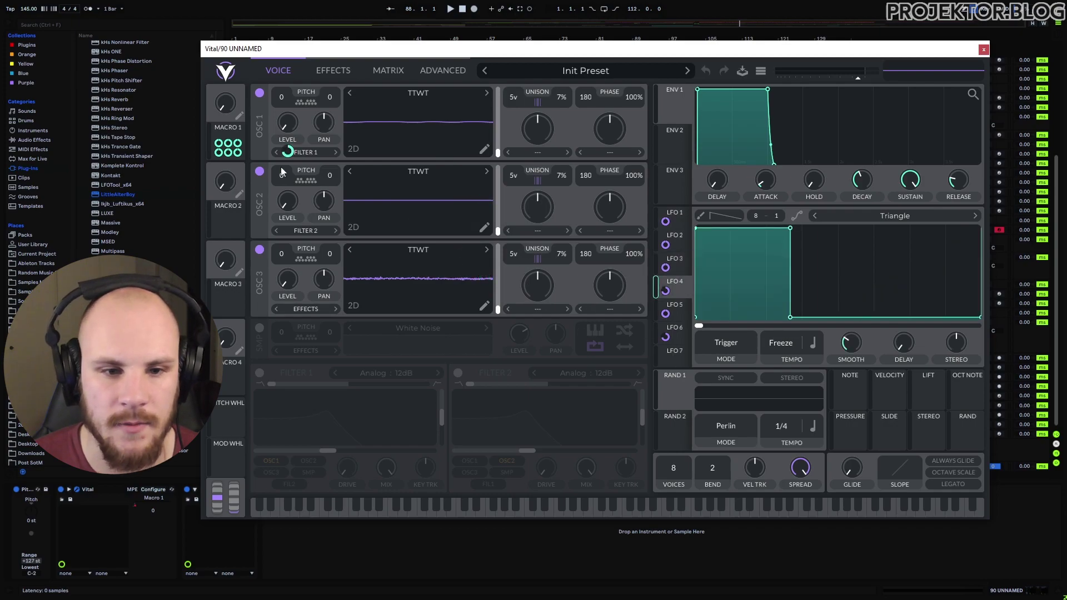
click(679, 306)
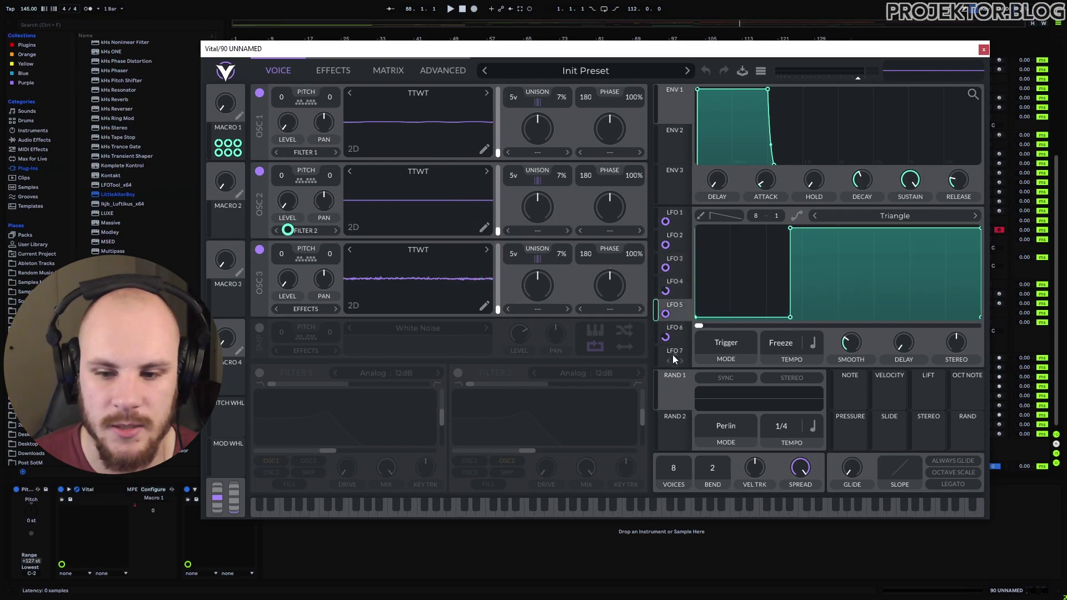
click(679, 334)
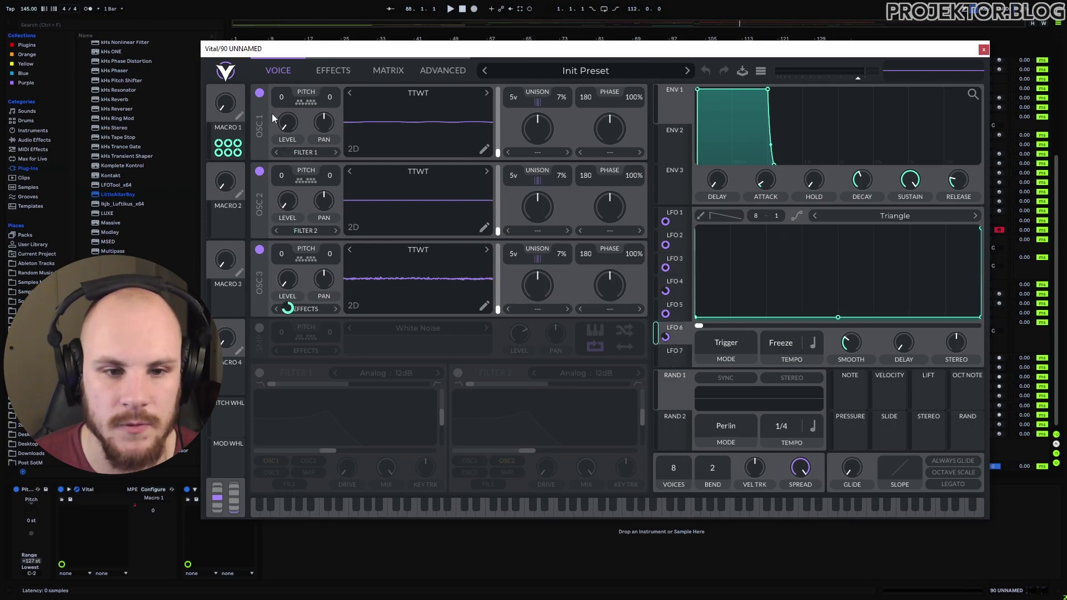
click(983, 50)
- Listen to the vocal clip at bar 80 on the 91 Audio track
click(594, 377)
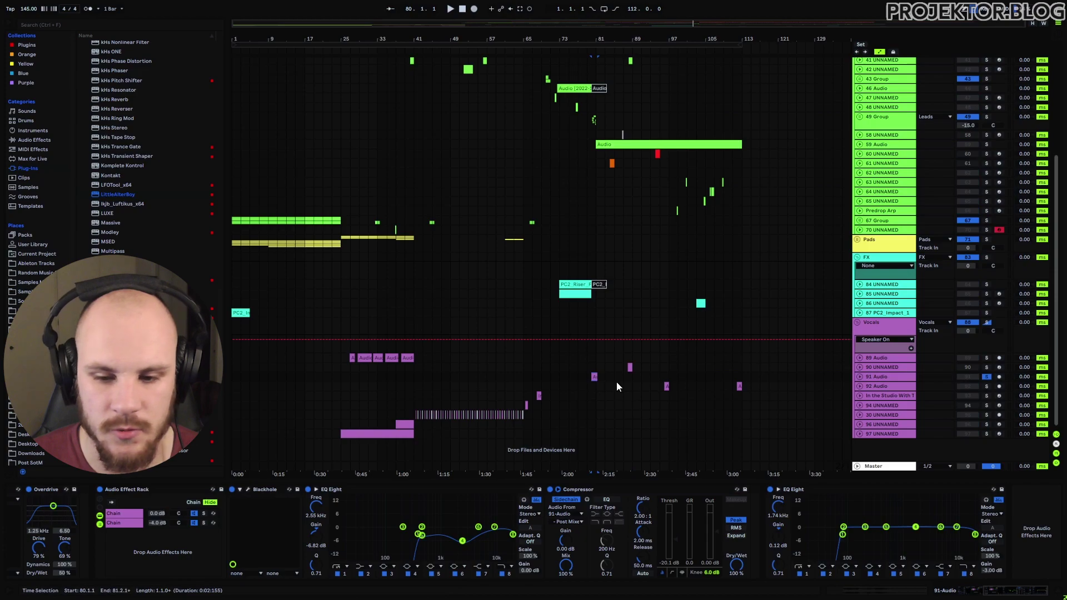
click(593, 377)
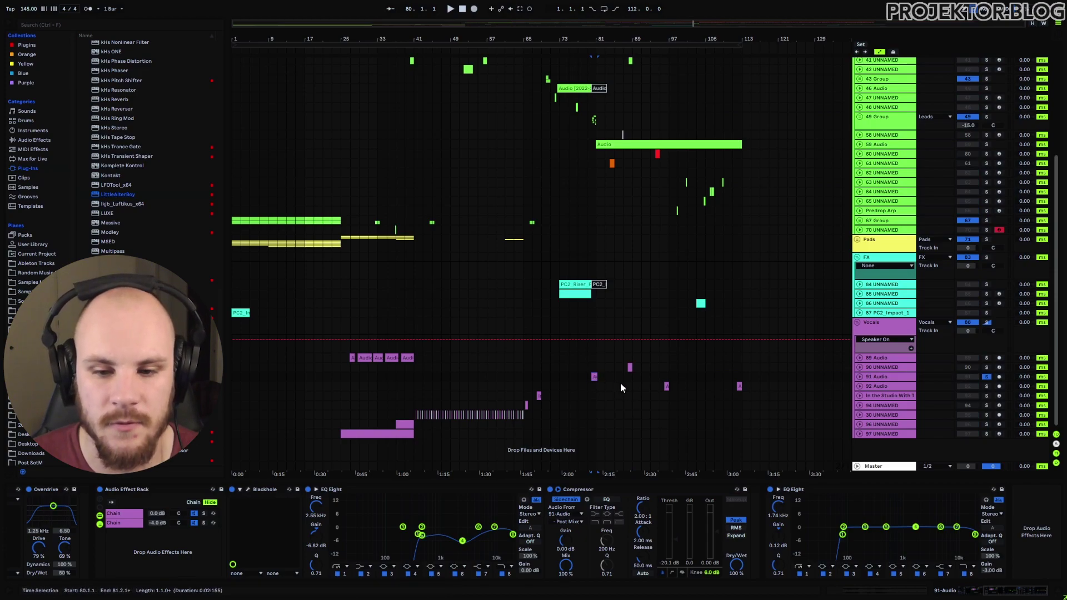
key(space)
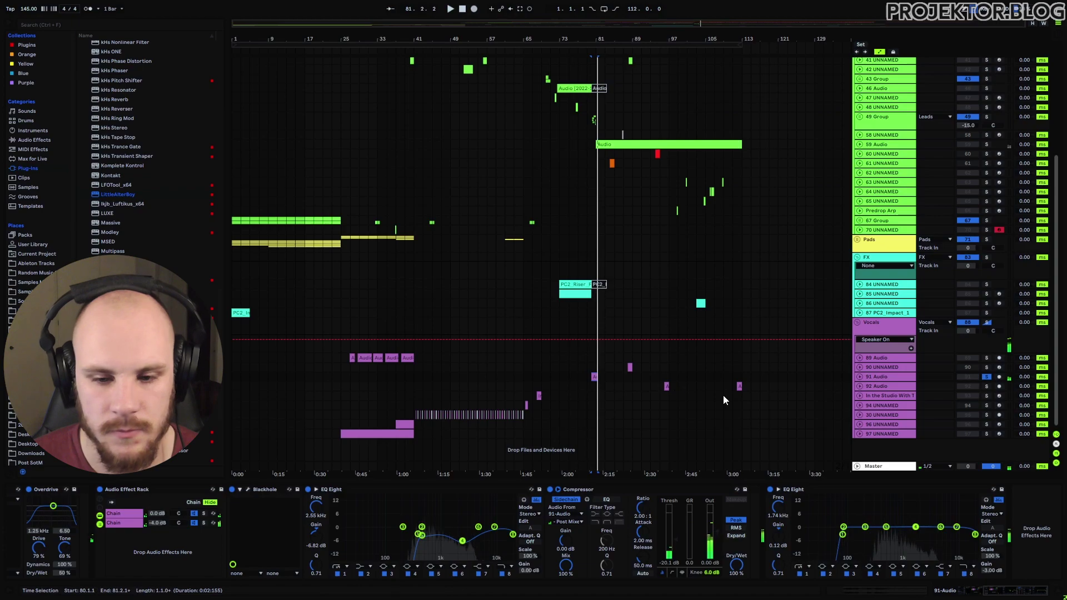
- Solo the 92 Audio track and listen to its vocal clips at bars 96 and 112
click(986, 386)
click(666, 387)
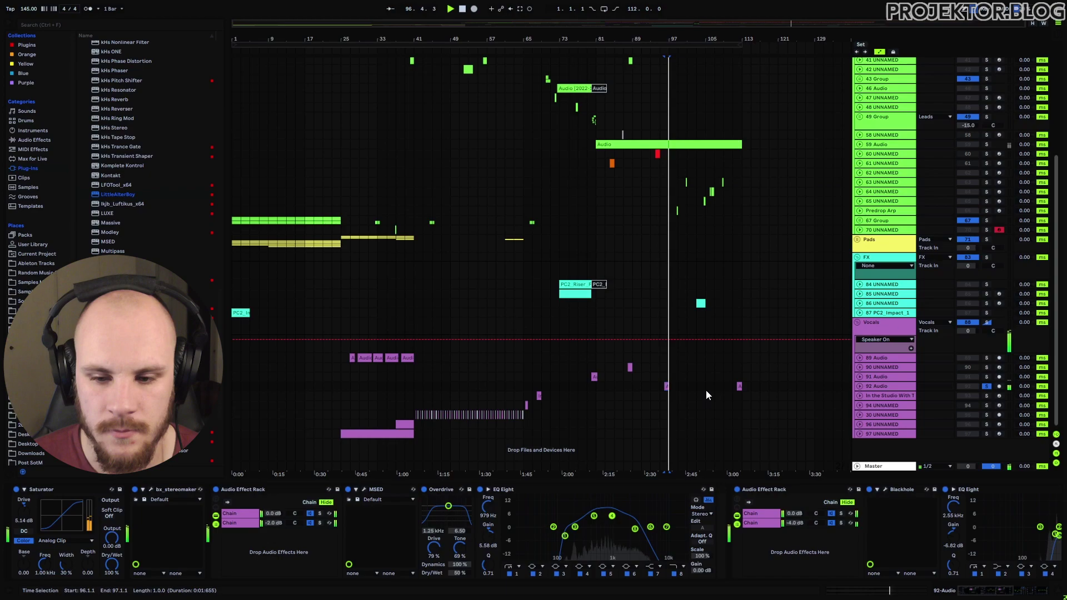
key(space)
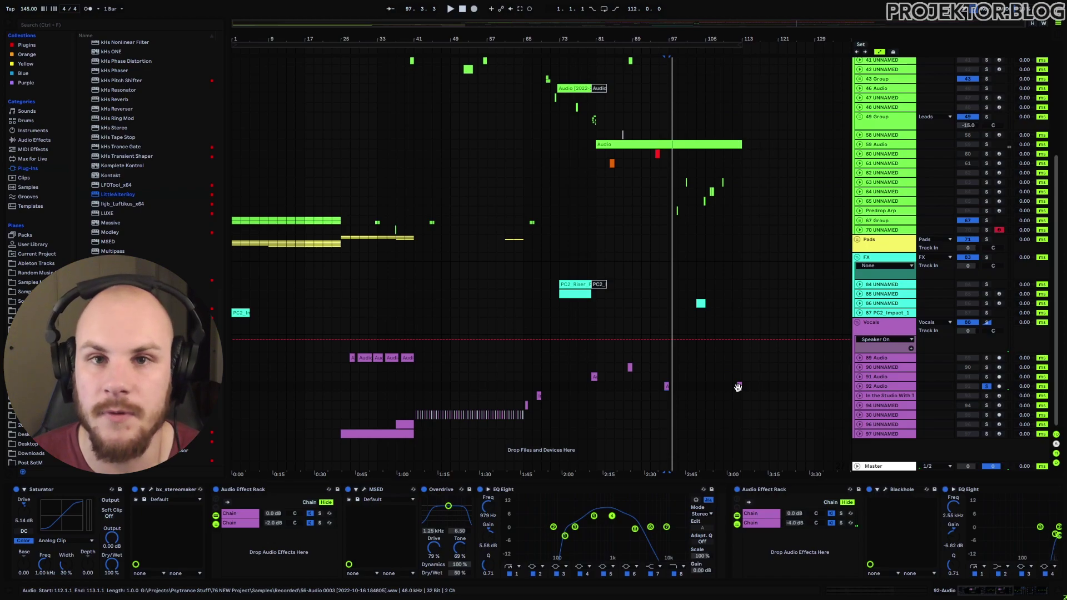
click(738, 387)
key(space)
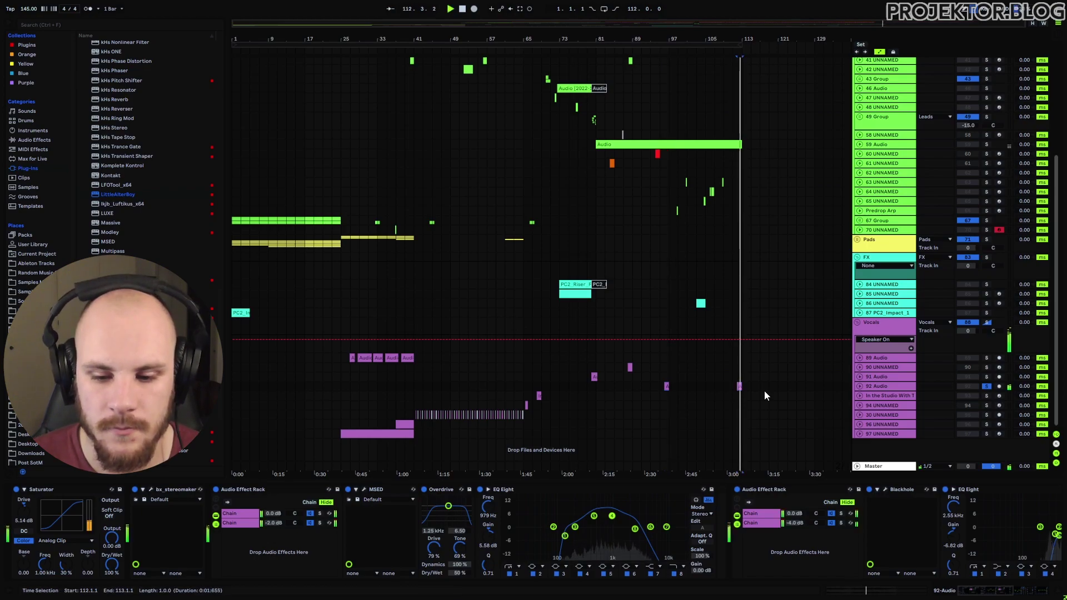
key(space)
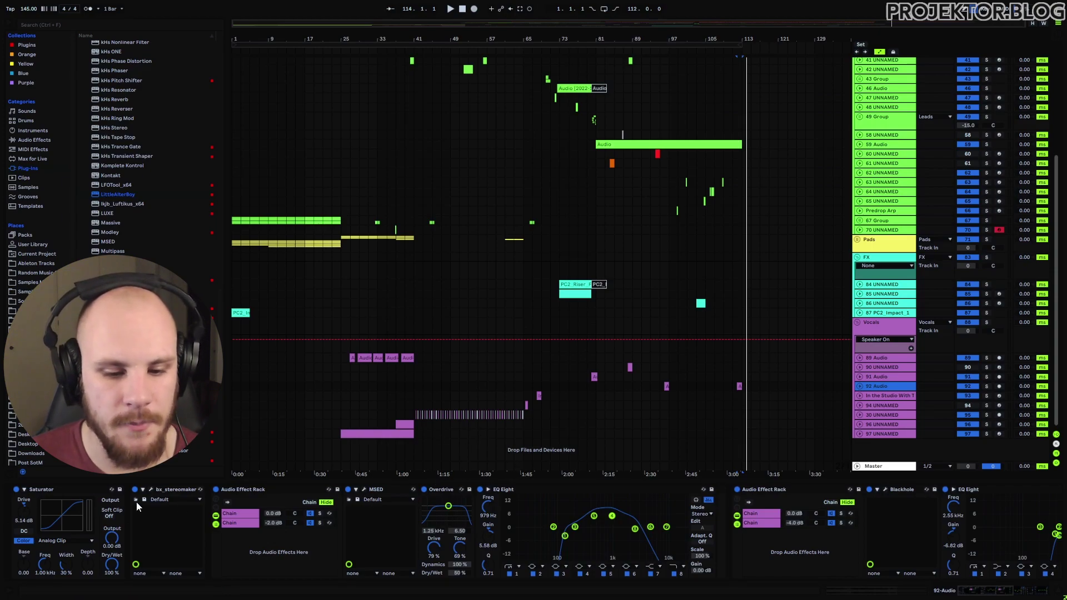
- Examine the Saturator, bx_stereomaker and both chains of the first Audio Effect Rack on 92 Audio
click(65, 489)
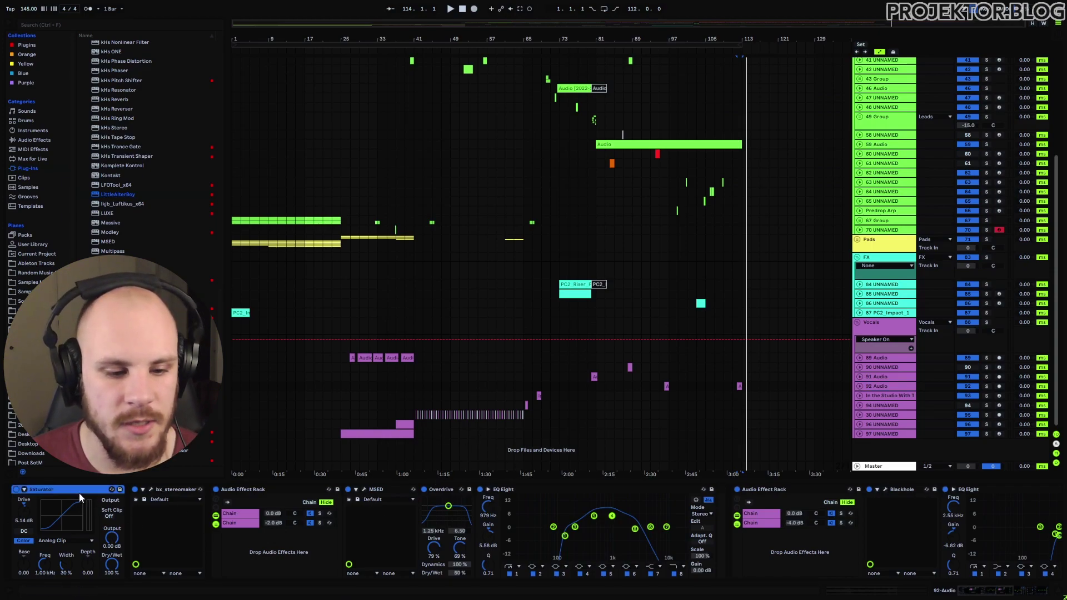
click(175, 489)
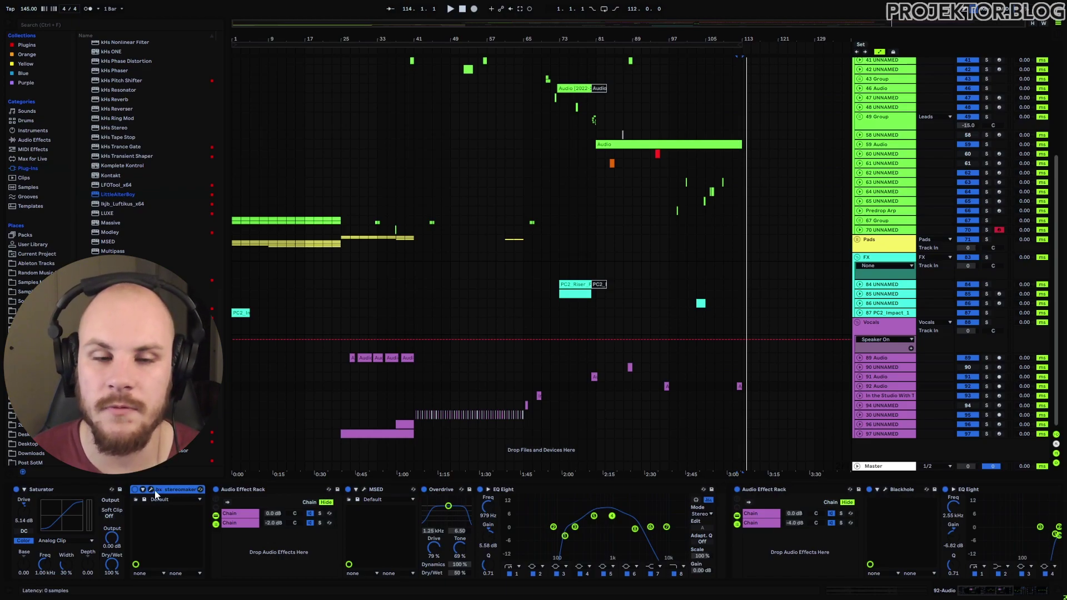
click(250, 491)
click(236, 512)
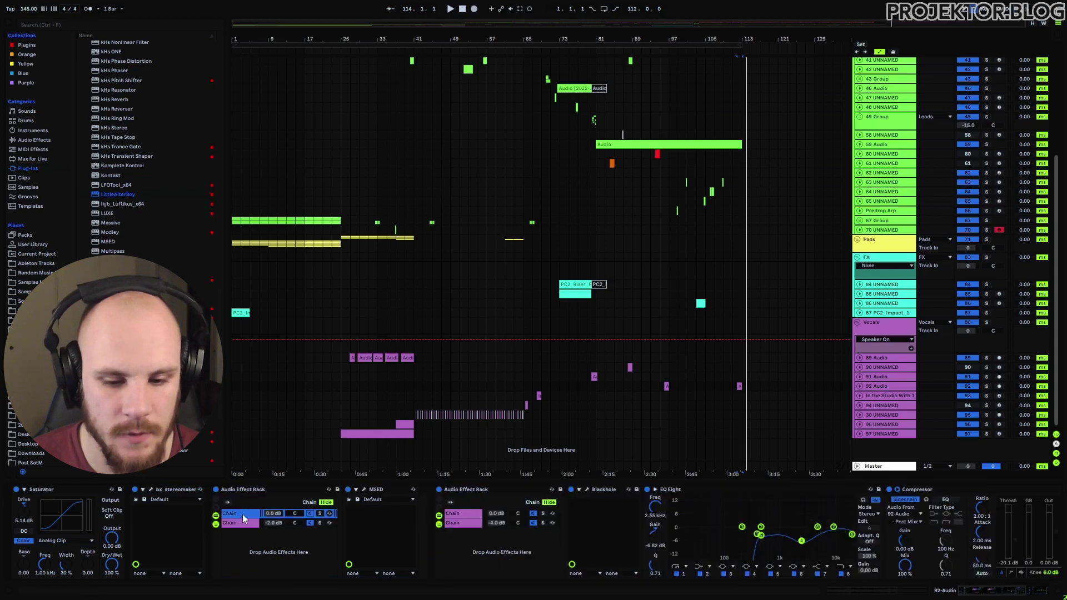
click(242, 523)
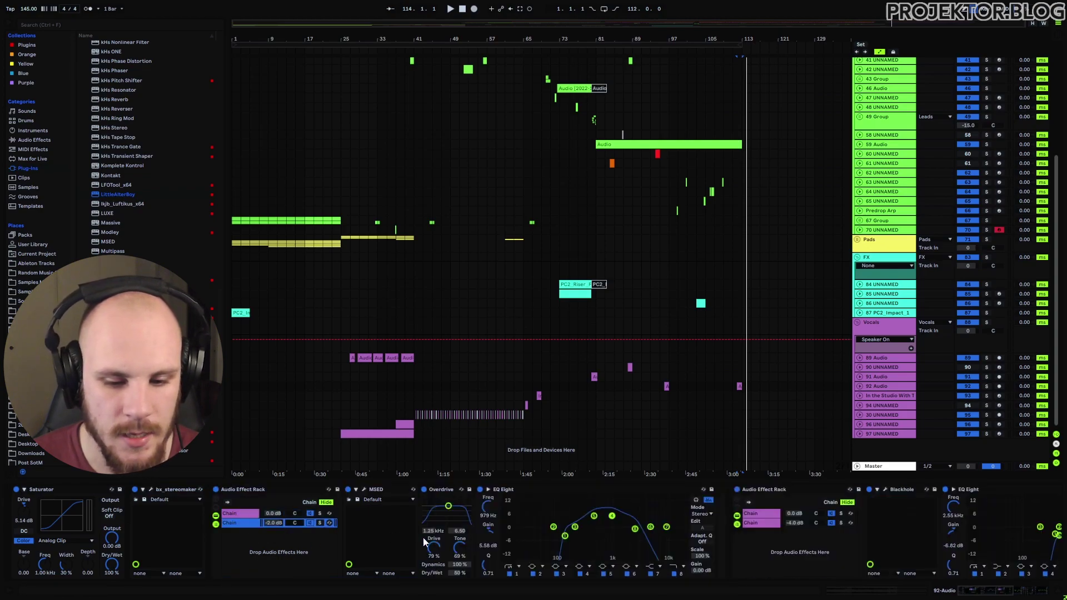
- Compare the MSED mid and side mute settings in the two chains of the first Audio Effect Rack
click(238, 513)
click(364, 489)
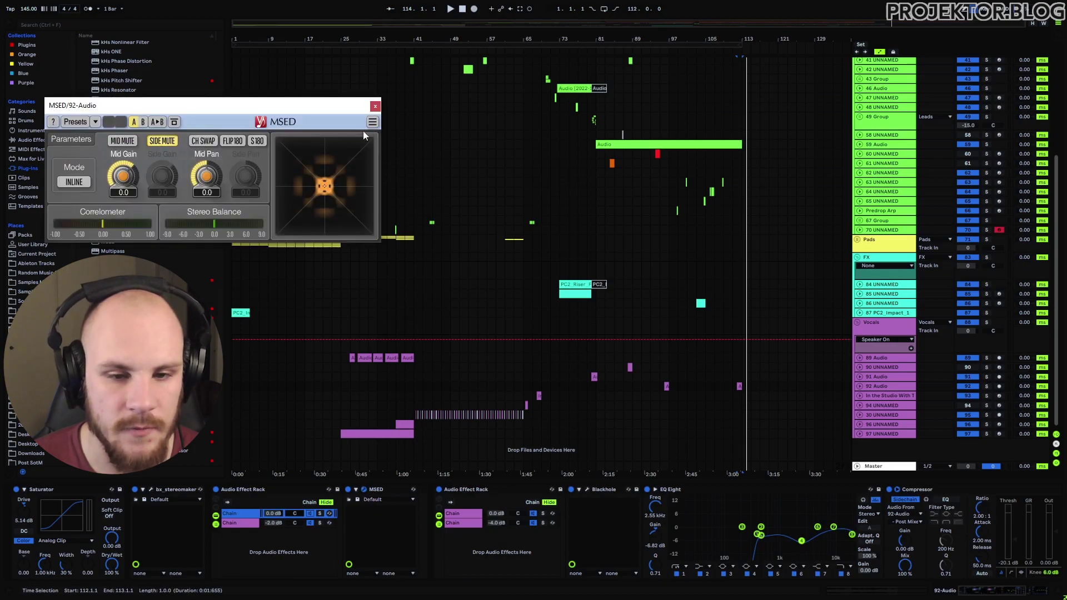
click(375, 105)
click(242, 524)
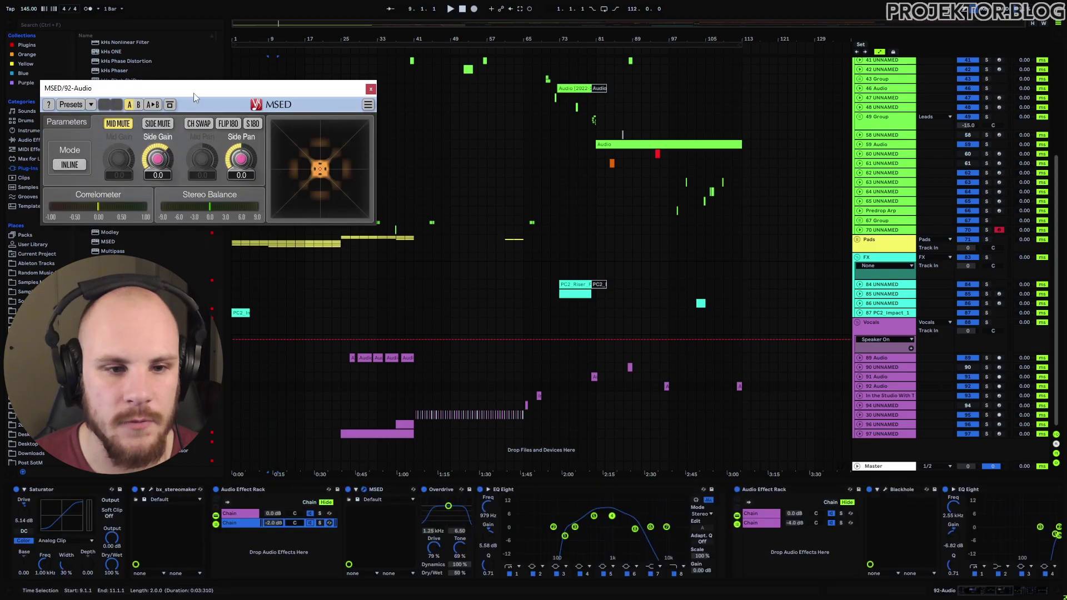
drag(194, 92, 391, 103)
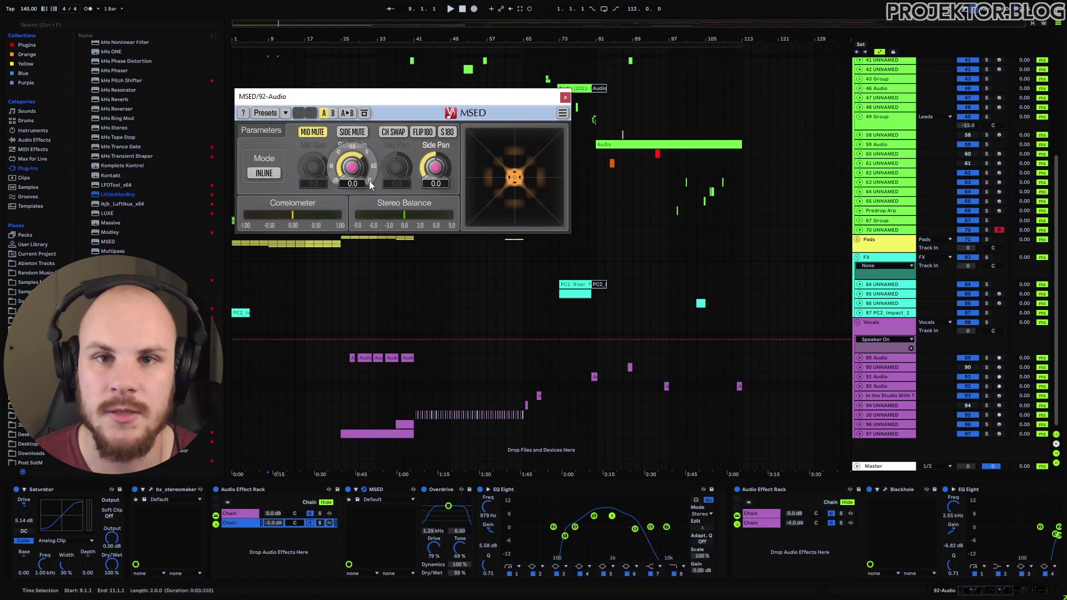
click(565, 97)
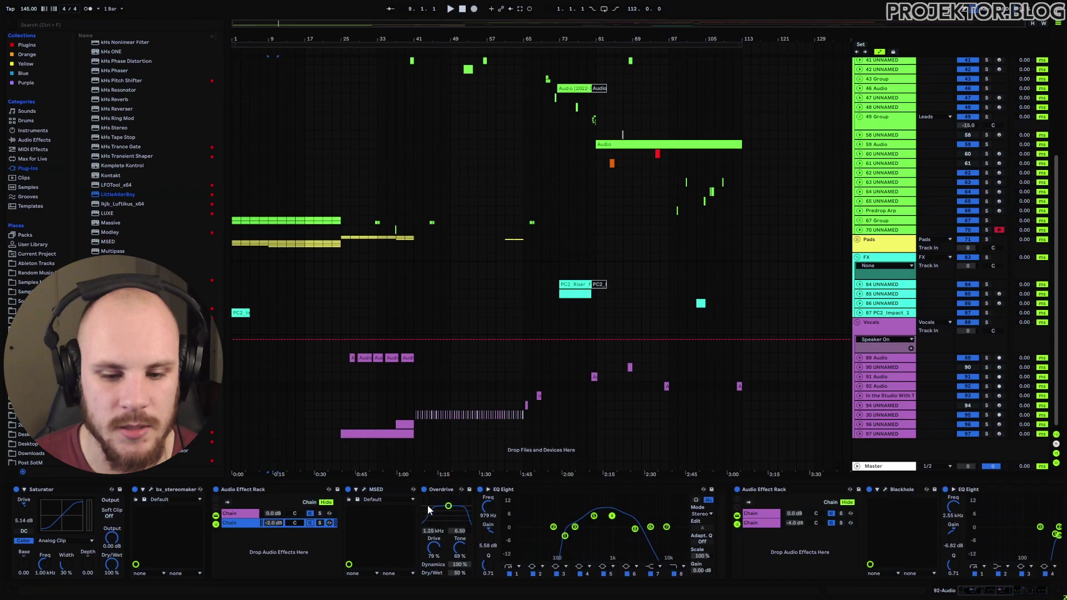
- Examine the Overdrive and EQ Eight that follow MSED in the first rack's second chain
click(437, 490)
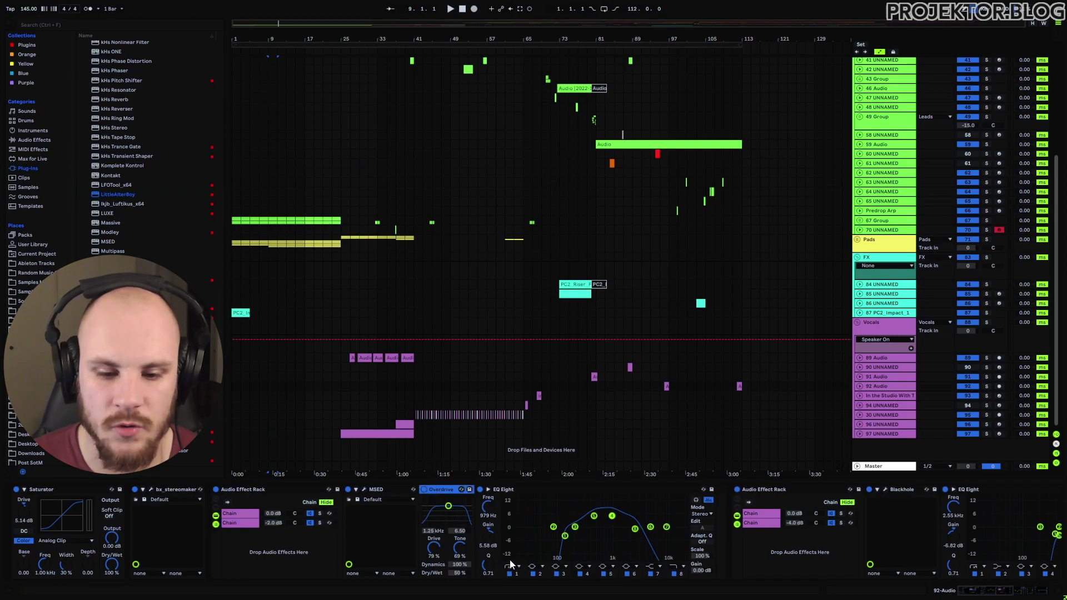
click(529, 489)
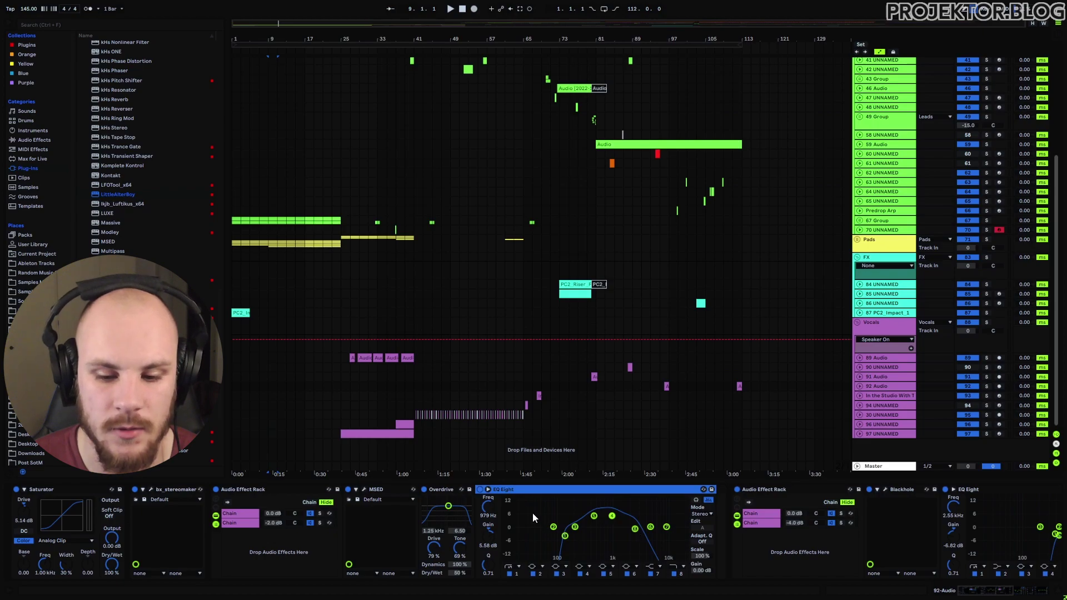
scroll(556, 525, right, 5)
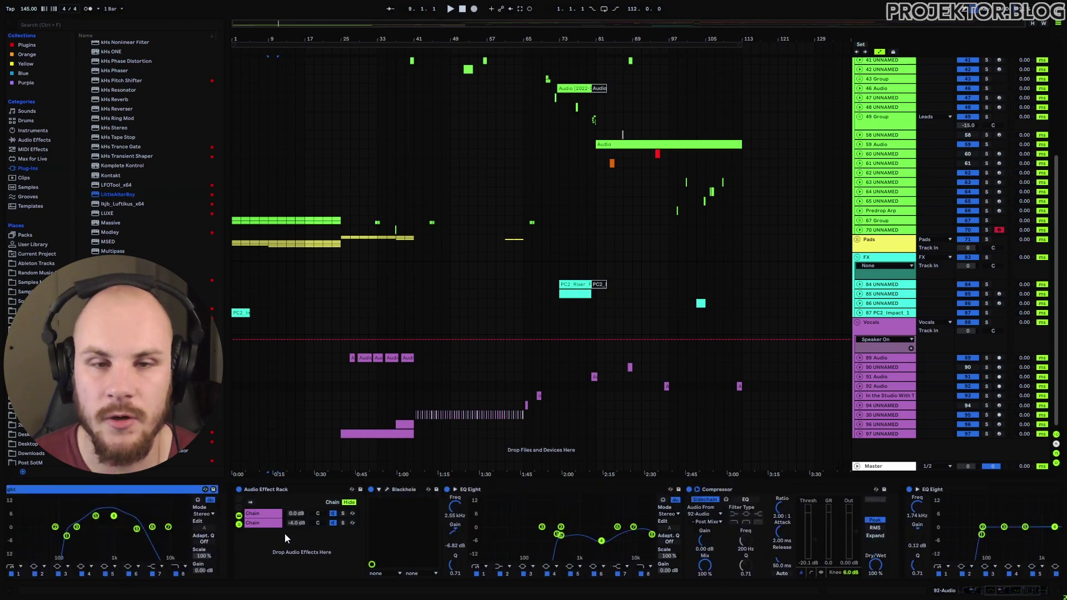
- Examine the second rack's lower chain and its sidechained Compressor, and play the 92 Audio clip at bar 96 through them
click(256, 522)
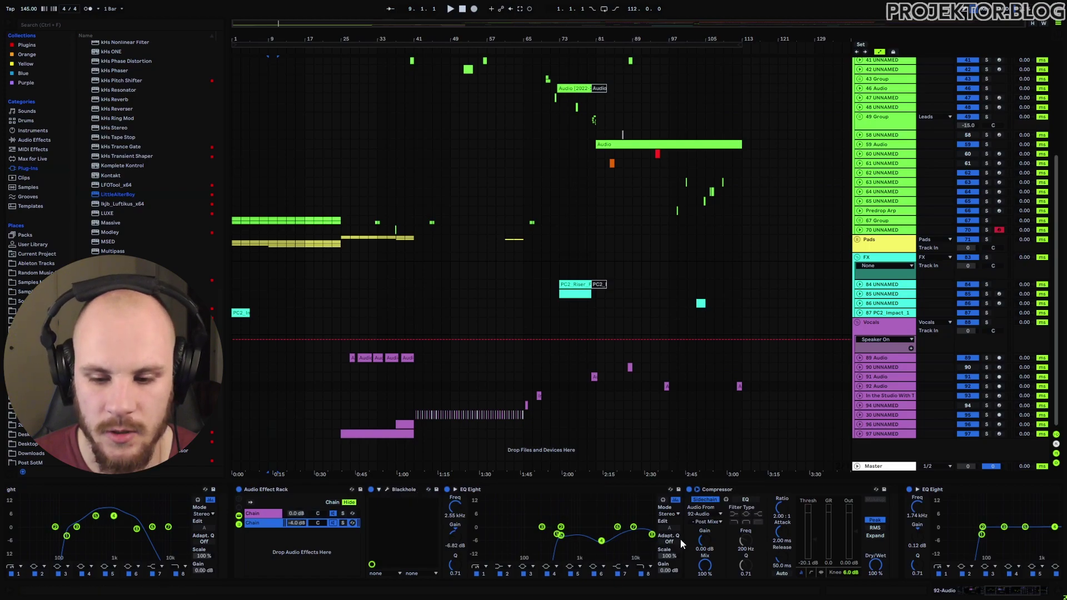
click(714, 506)
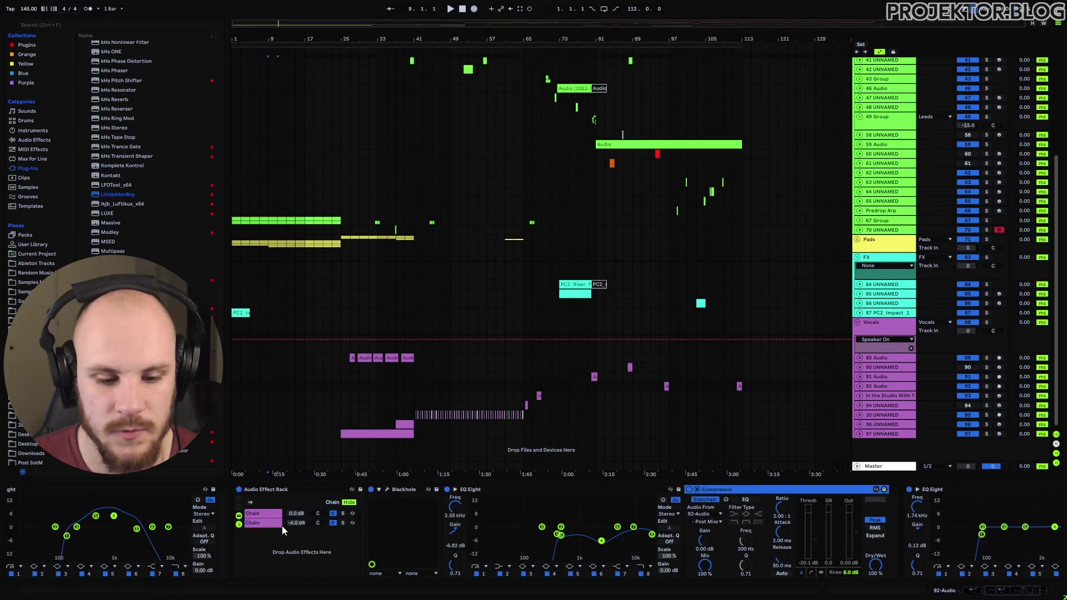
click(666, 386)
key(space)
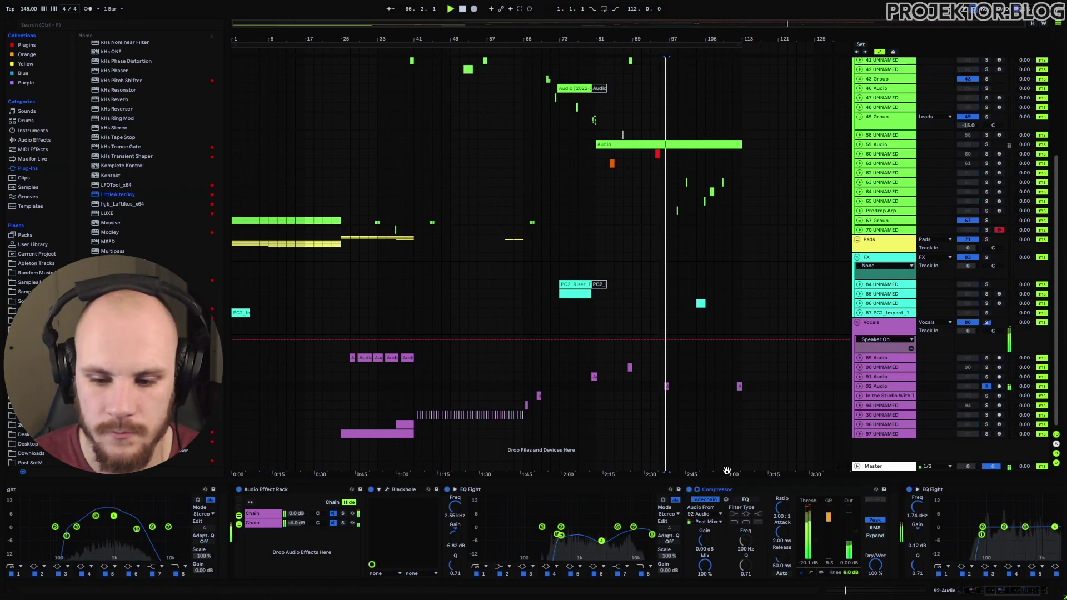
- Play the 92 Audio clip with the sidechained Compressor bypassed and enabled, and examine the EQ Eight that follows it
click(689, 490)
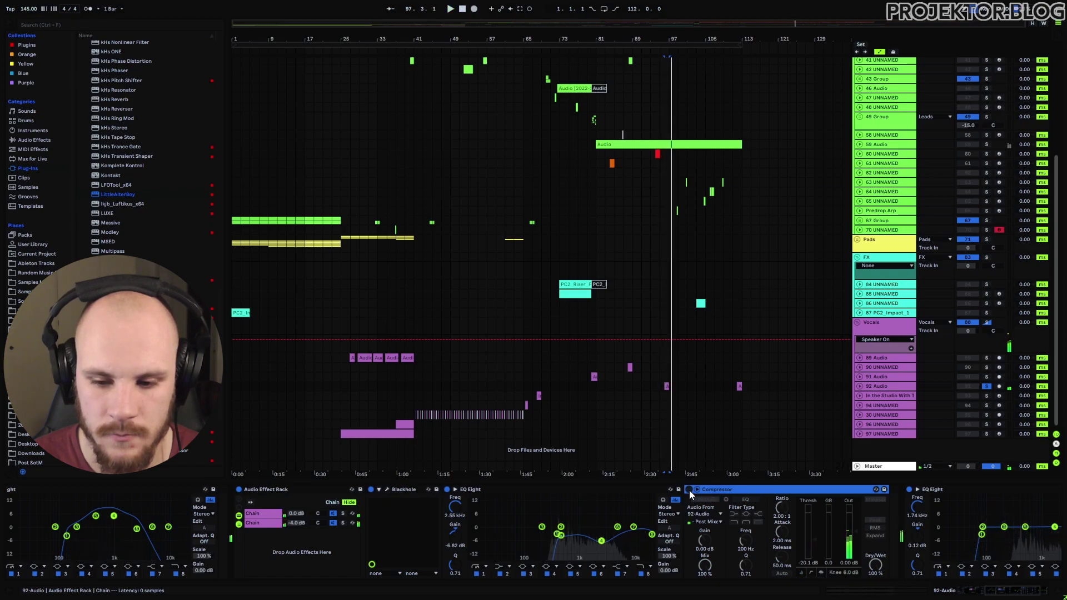
click(689, 490)
key(space)
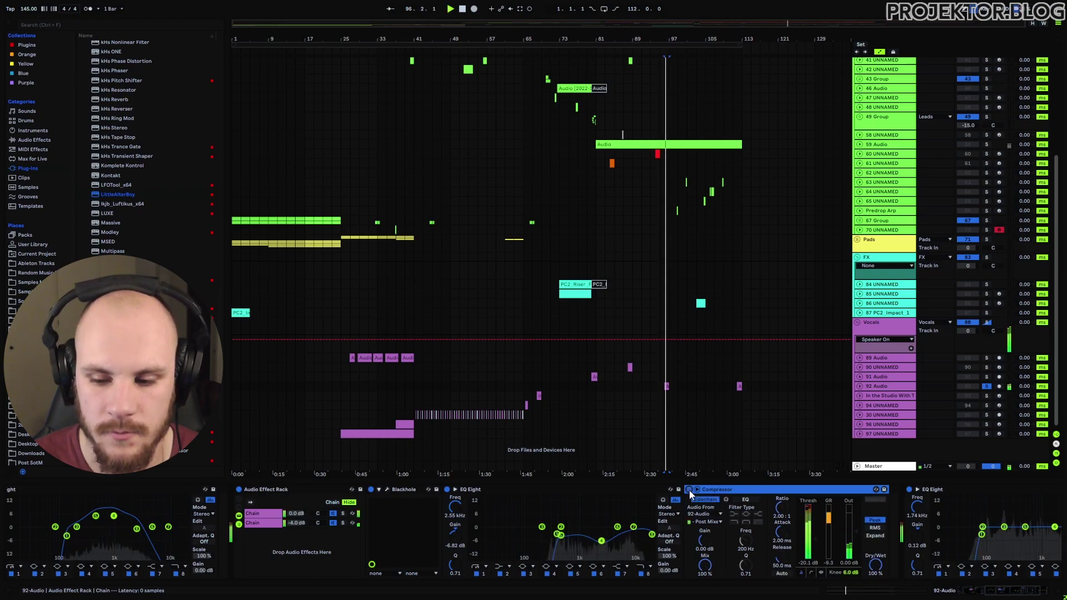
click(689, 490)
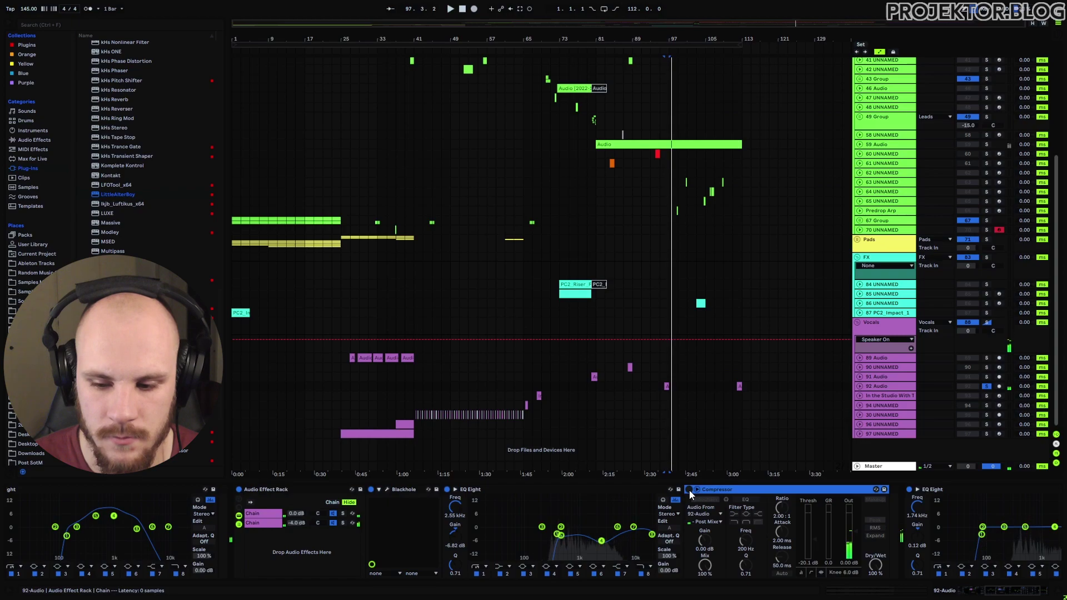
click(689, 490)
scroll(830, 488, right, 3)
click(828, 489)
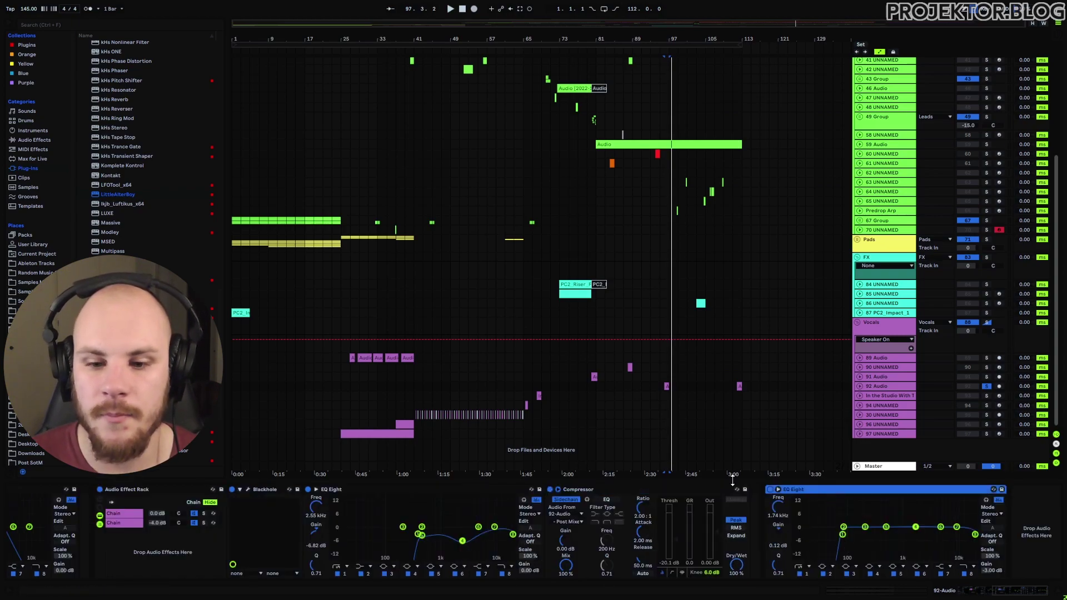
- Examine the 91 Audio effects chain, including bx_stereomaker and both chains of its first Audio Effect Rack
click(881, 378)
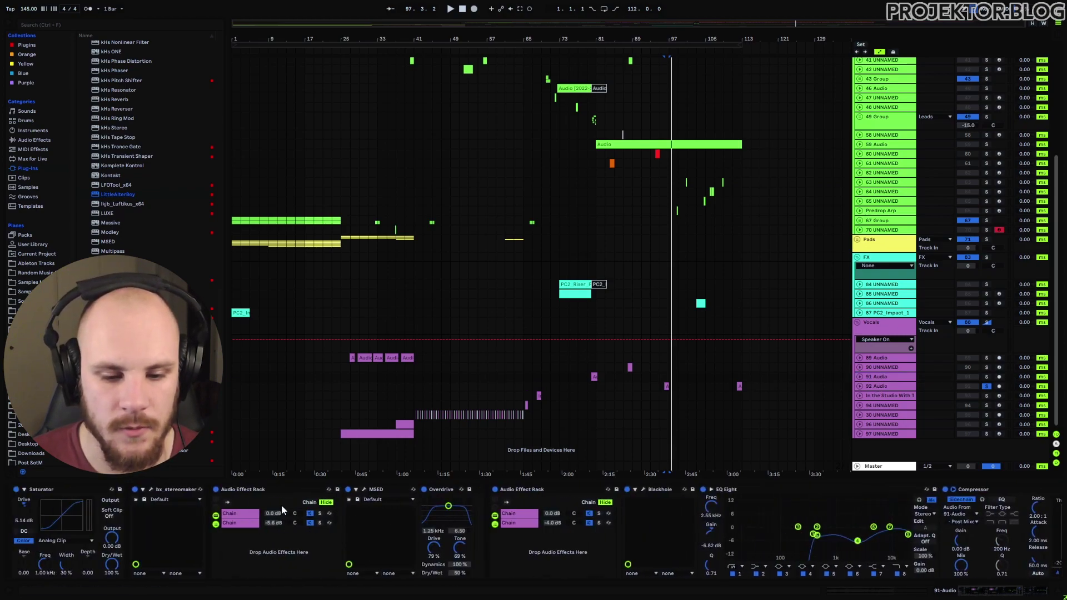
click(242, 513)
click(245, 523)
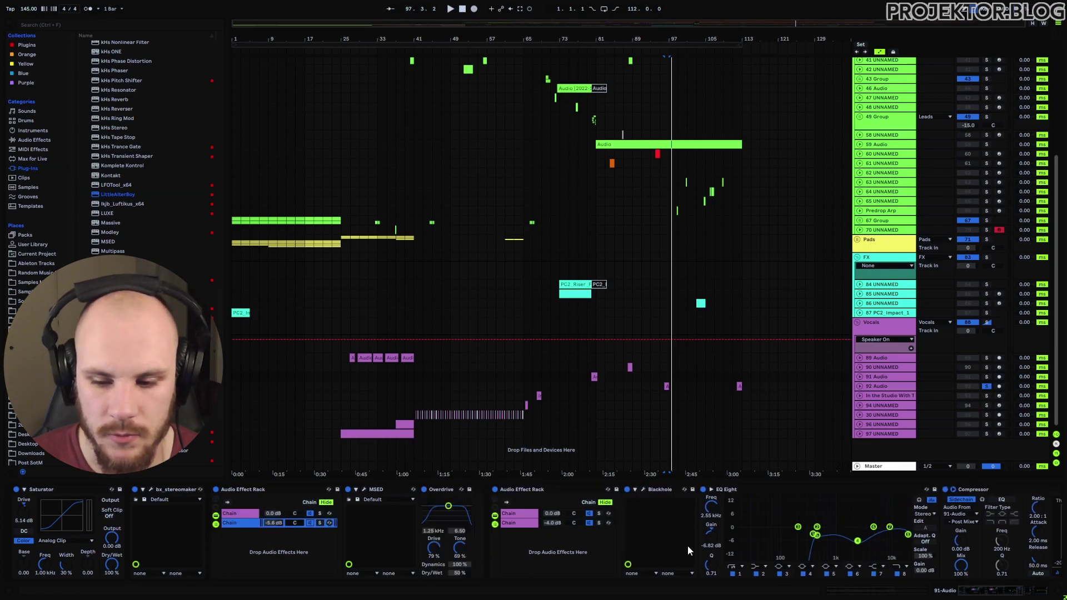
click(150, 489)
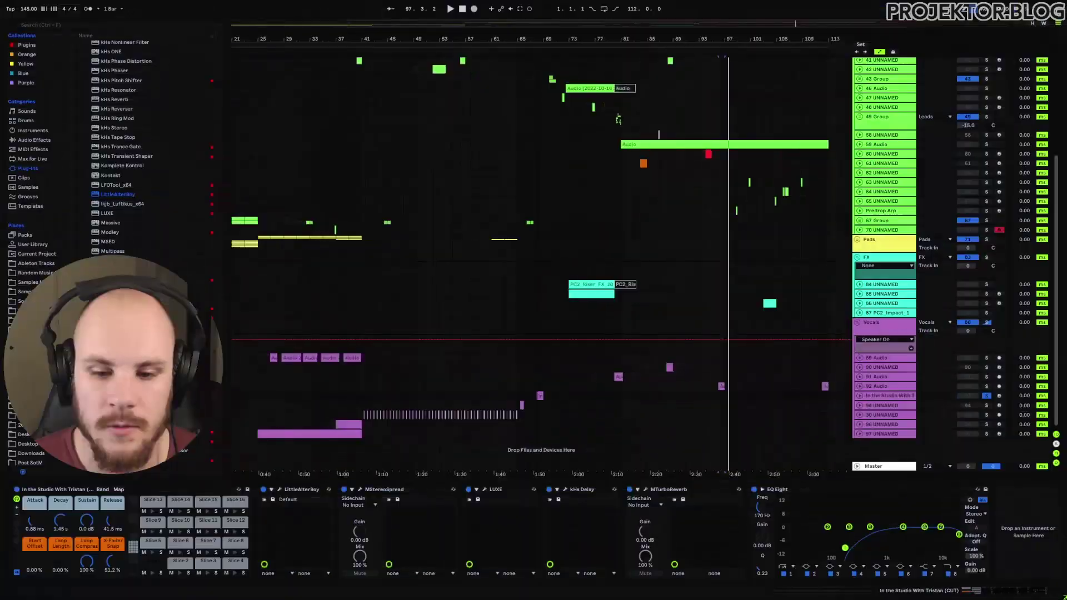
- Play the In the Studio With Tristan (CUT) clip at bar 68 and examine its slice notes
scroll(540, 389, up, 5)
click(535, 394)
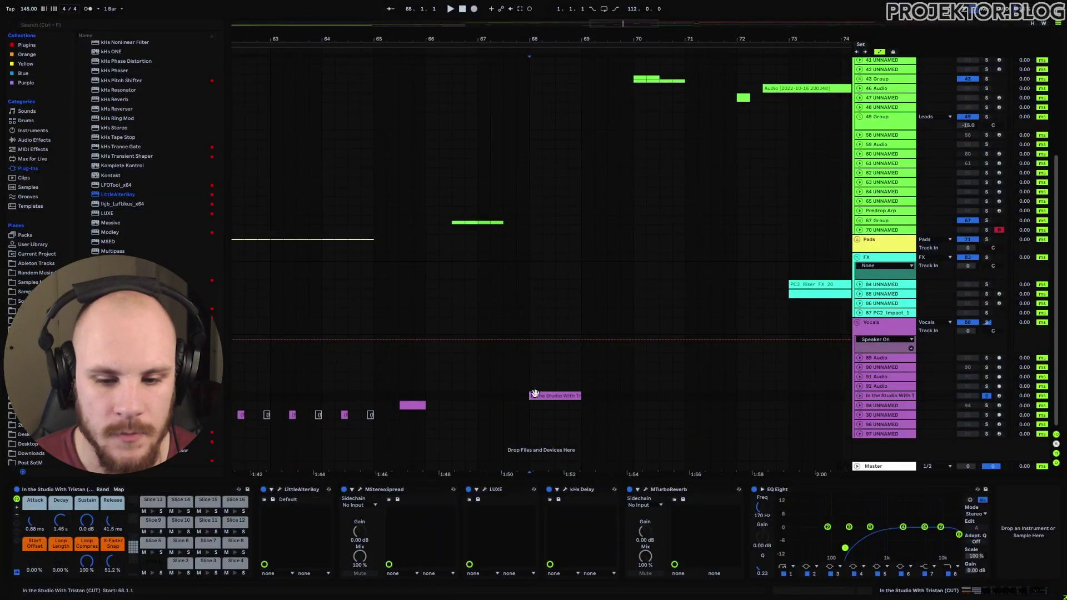
key(space)
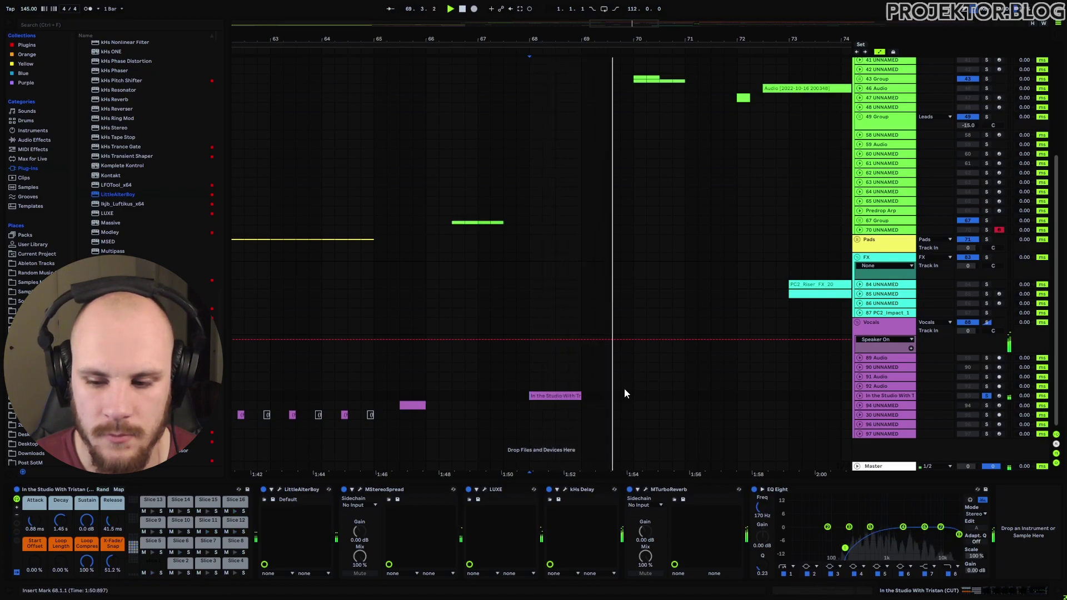
click(534, 395)
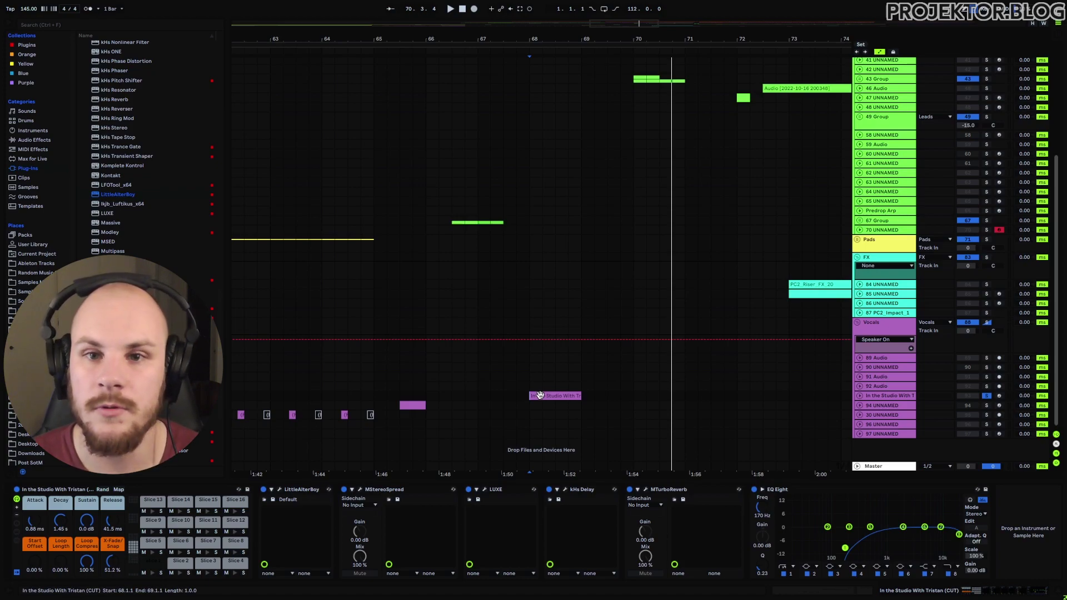
double_click(539, 395)
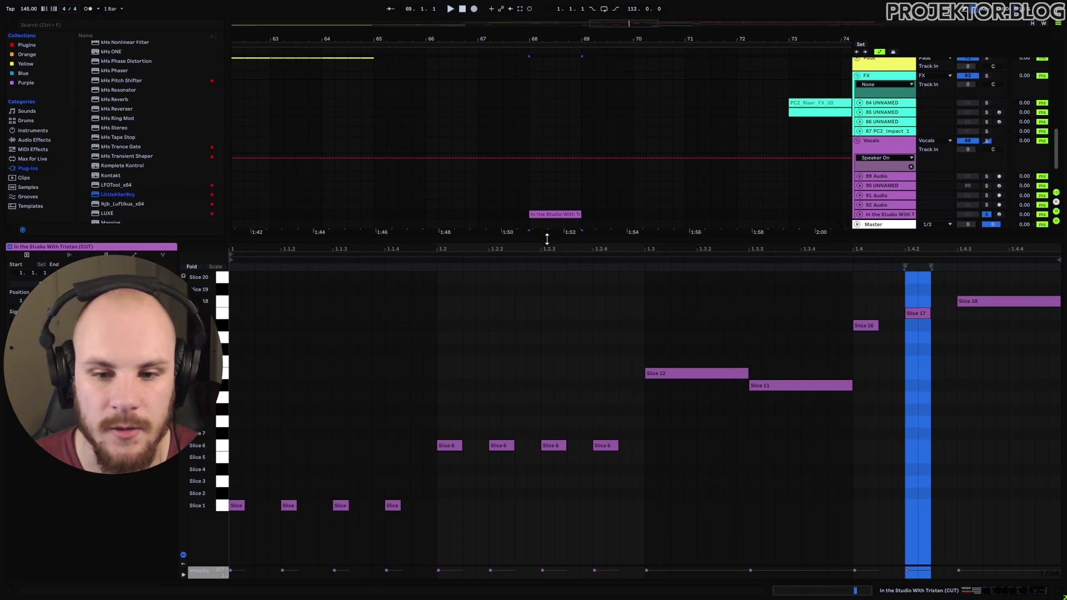
drag(551, 239, 552, 481)
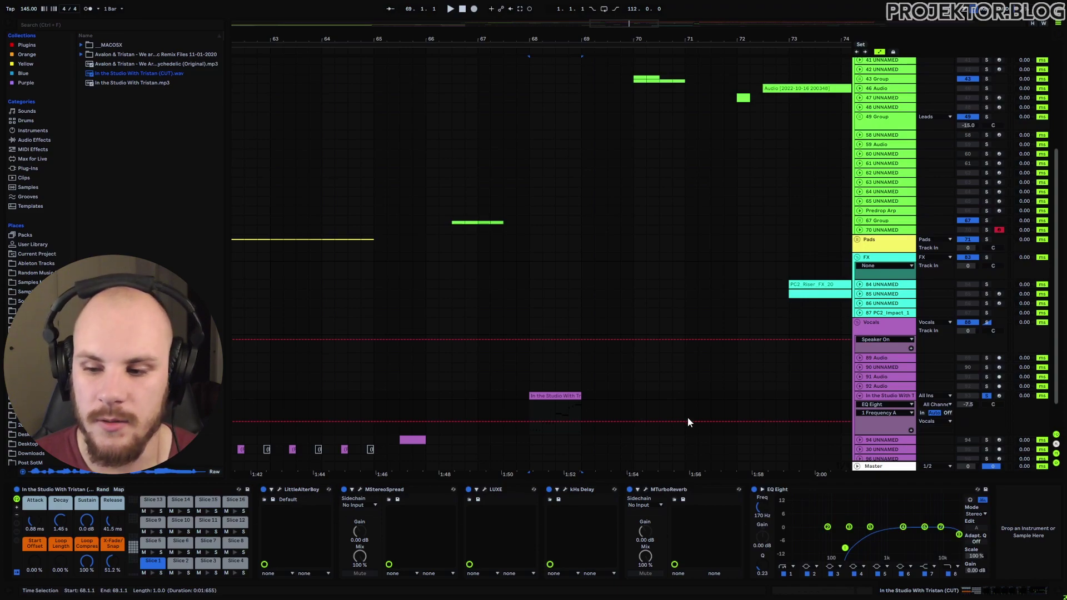
- Audition individual vocal slices in the In the Studio With Tristan (CUT) drum rack, including Slices 5, 10, 12, 7, 18 and 19
click(532, 414)
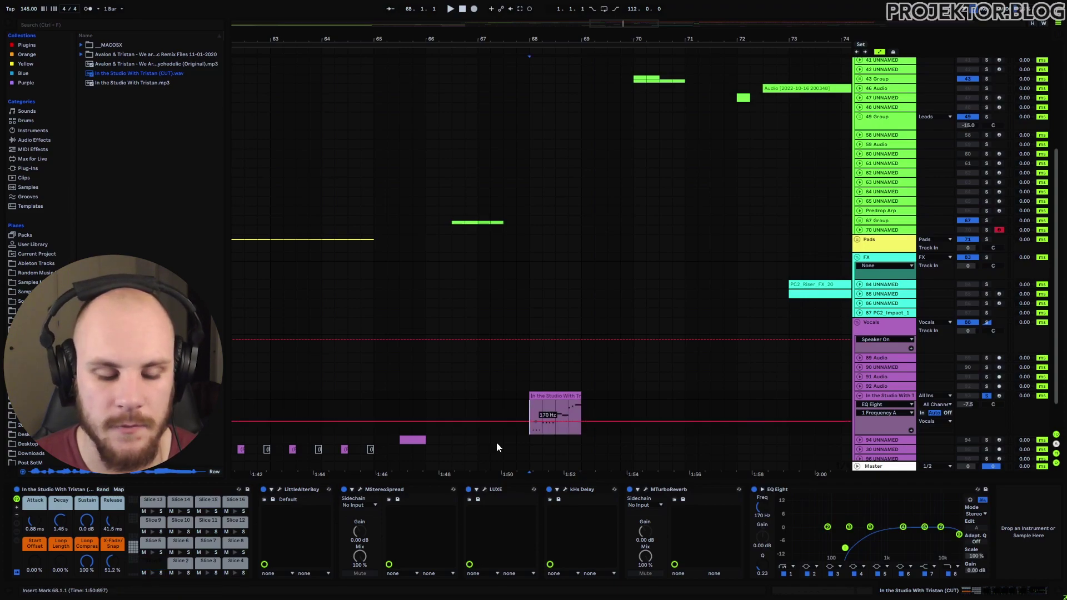
click(153, 553)
click(179, 533)
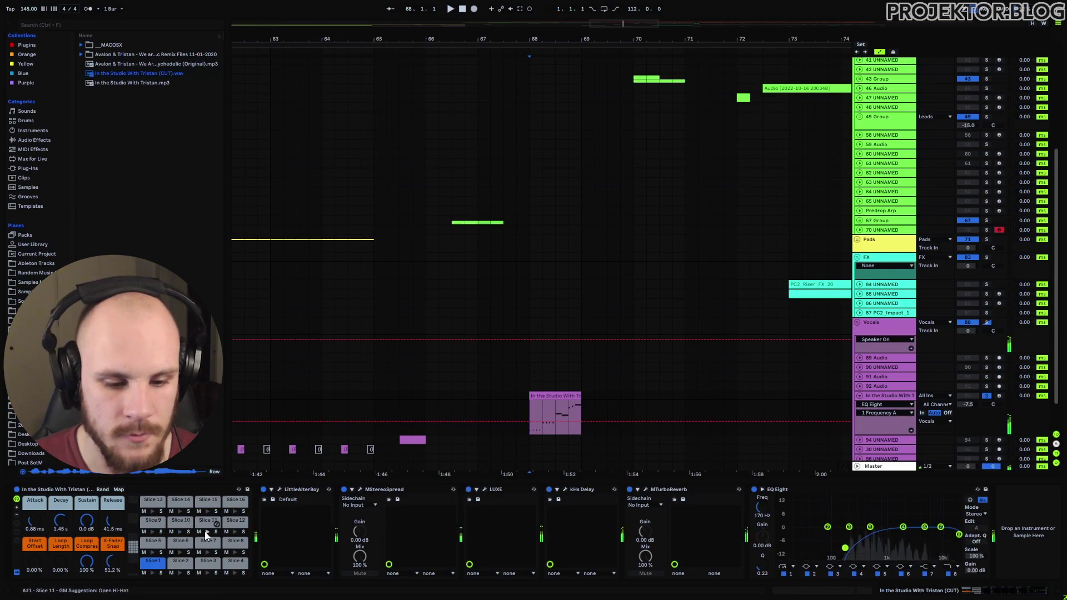
click(234, 532)
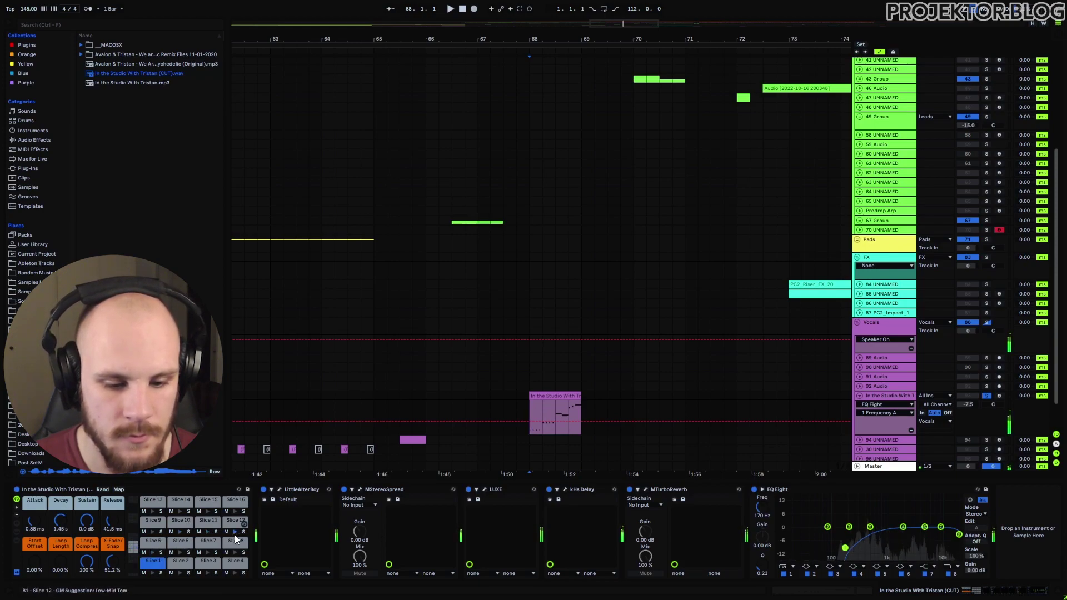
click(209, 550)
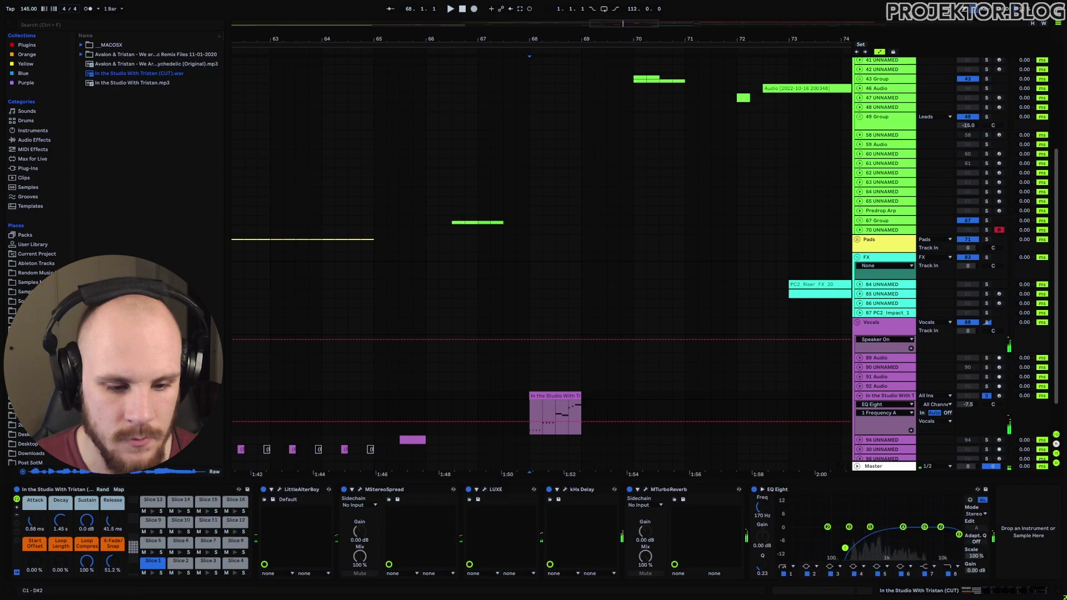
scroll(163, 562, up, 4)
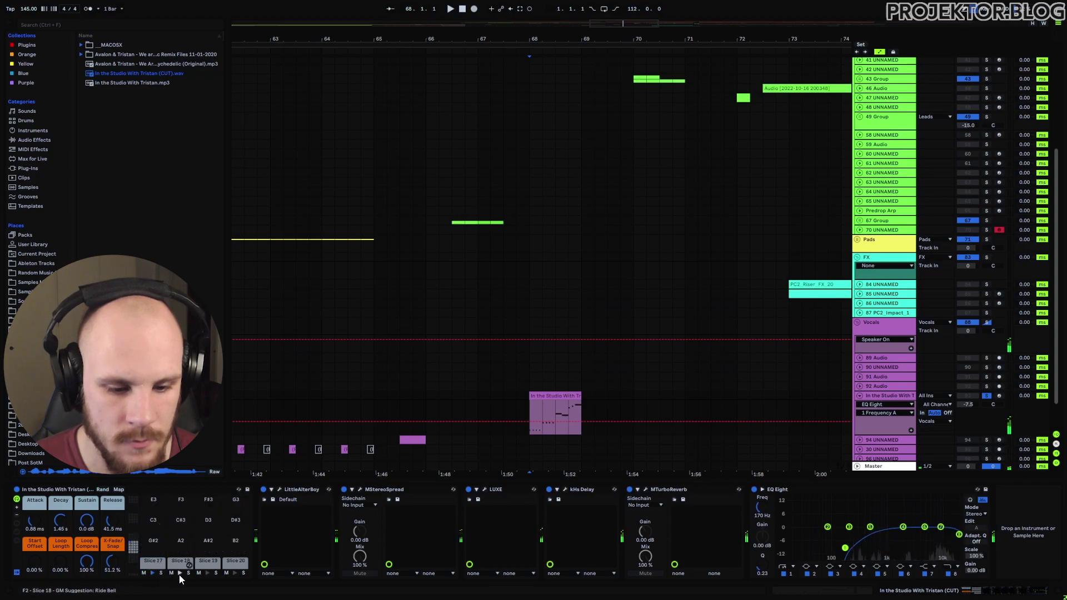
click(179, 573)
click(208, 573)
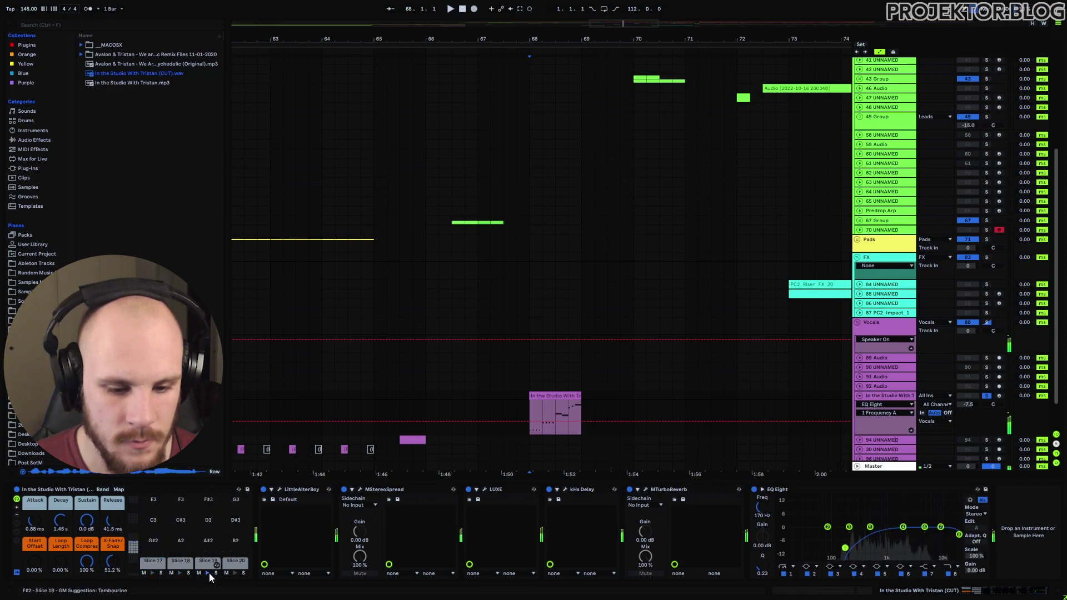
- Examine the pitch and formant settings of LittleAlterBoy on the sliced vocal track and close its window
click(299, 489)
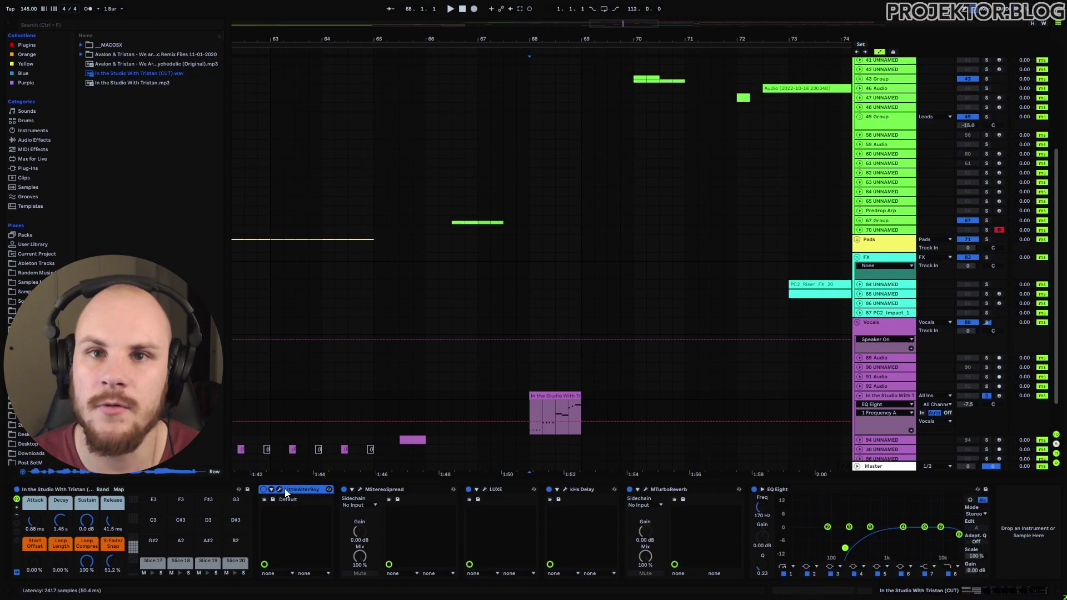
click(279, 490)
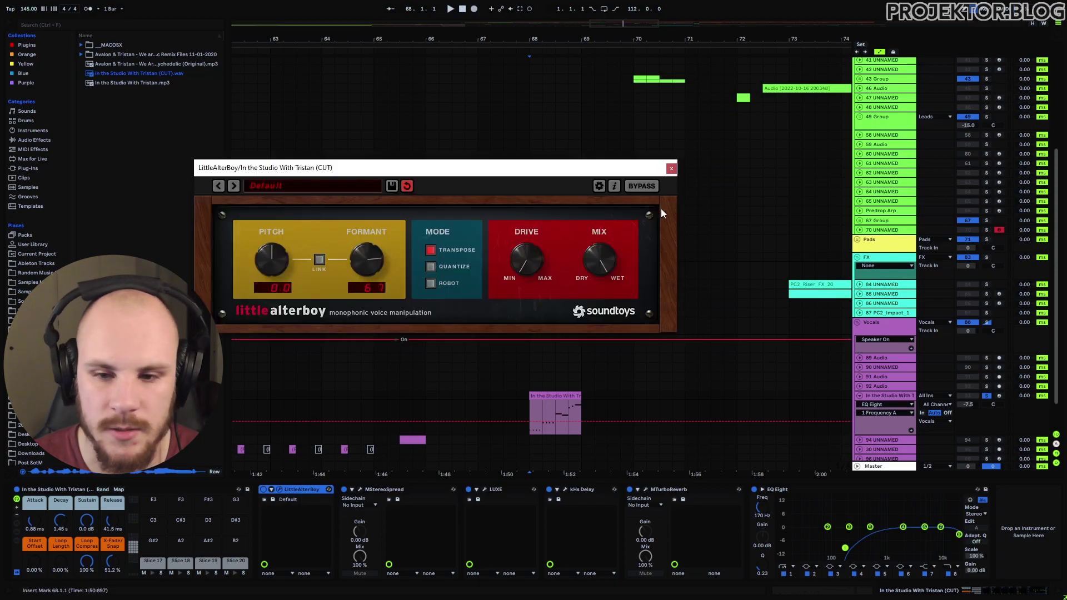
click(671, 169)
- Go through MStereoSpread, LUXE, kHs Delay, MTurboReverb and EQ Eight, the remaining effects on the sliced vocal track
click(402, 491)
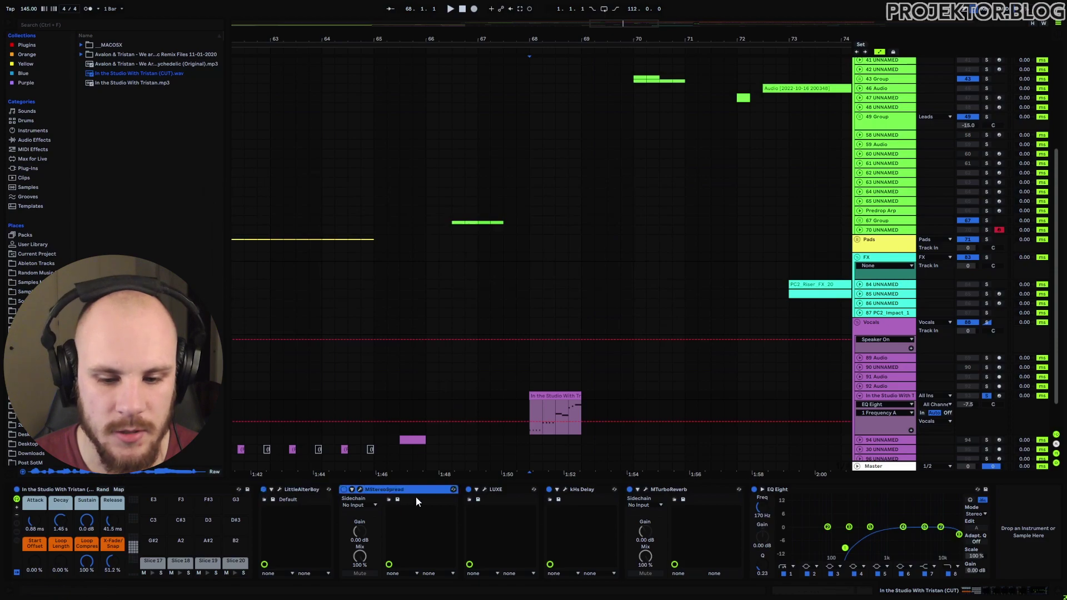
click(503, 491)
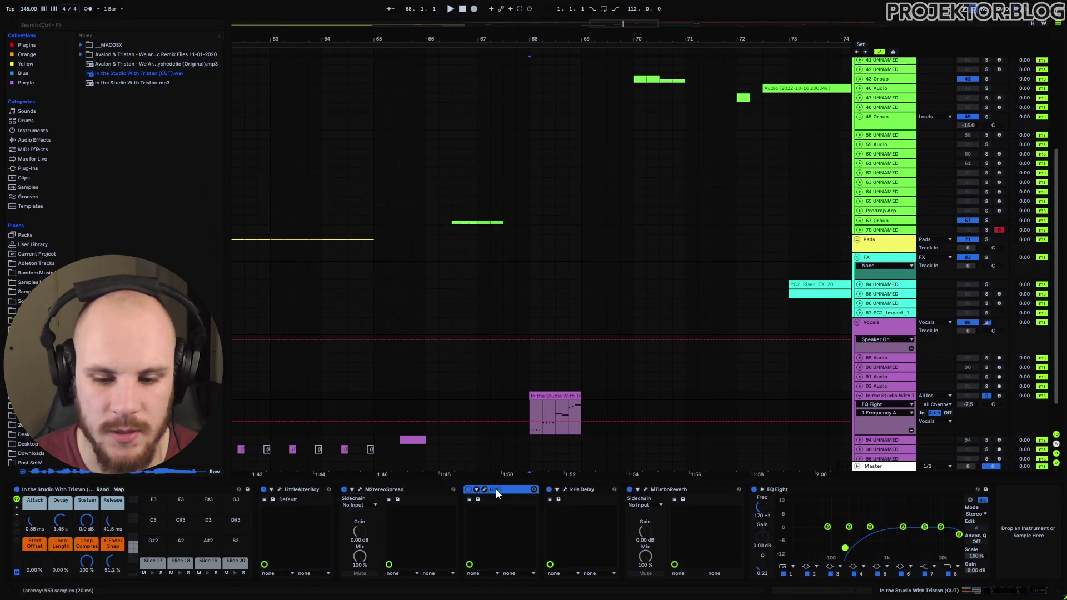
click(600, 489)
click(685, 488)
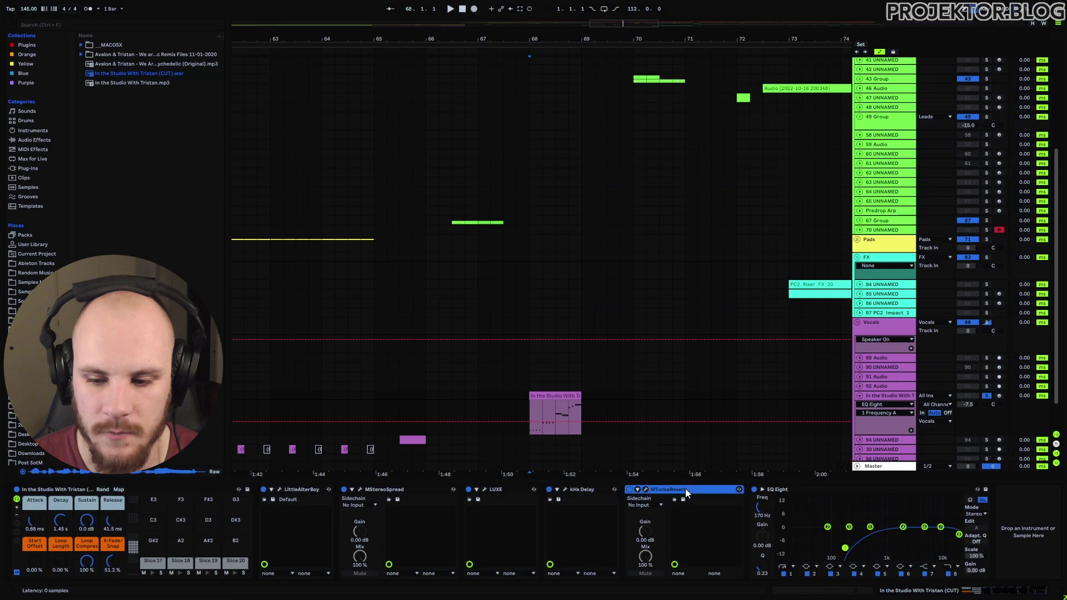
click(776, 489)
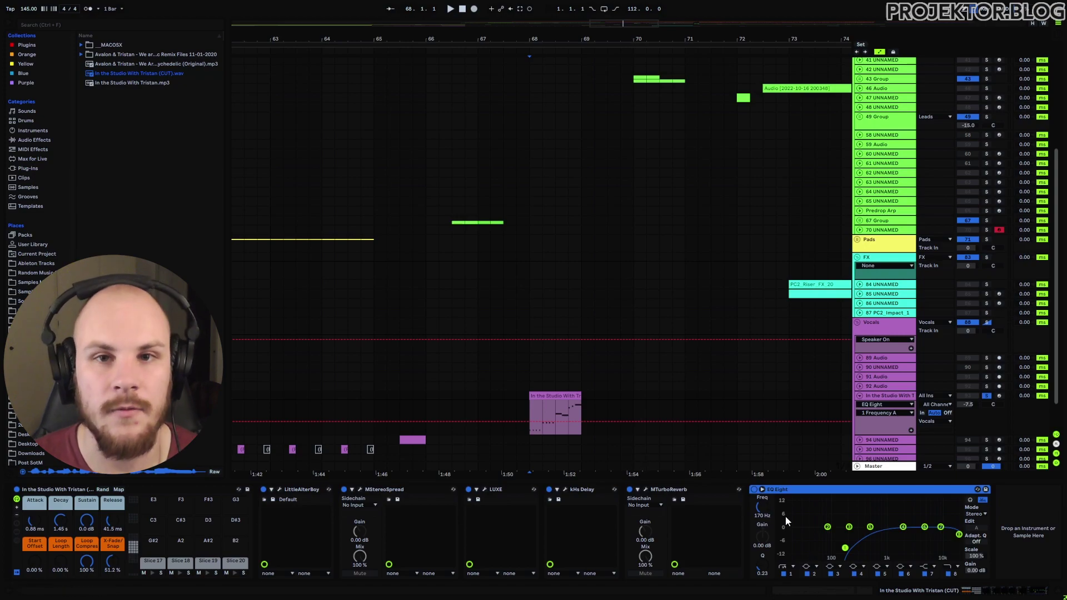
- Compare the sliced vocal clip at bar 68 with LittleAlterBoy bypassed and enabled
click(264, 489)
key(space)
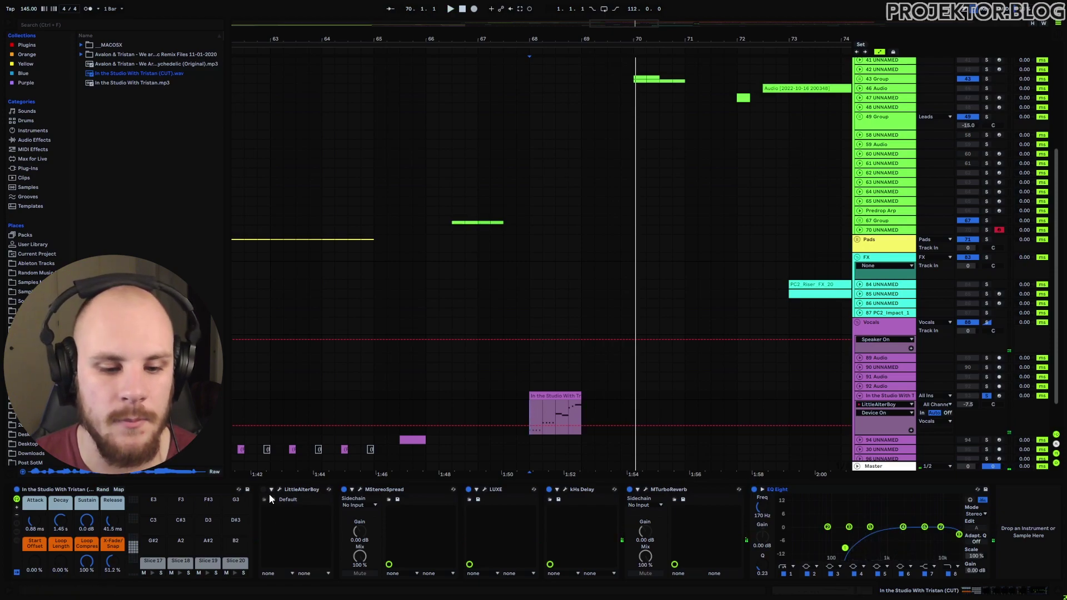
click(553, 426)
key(space)
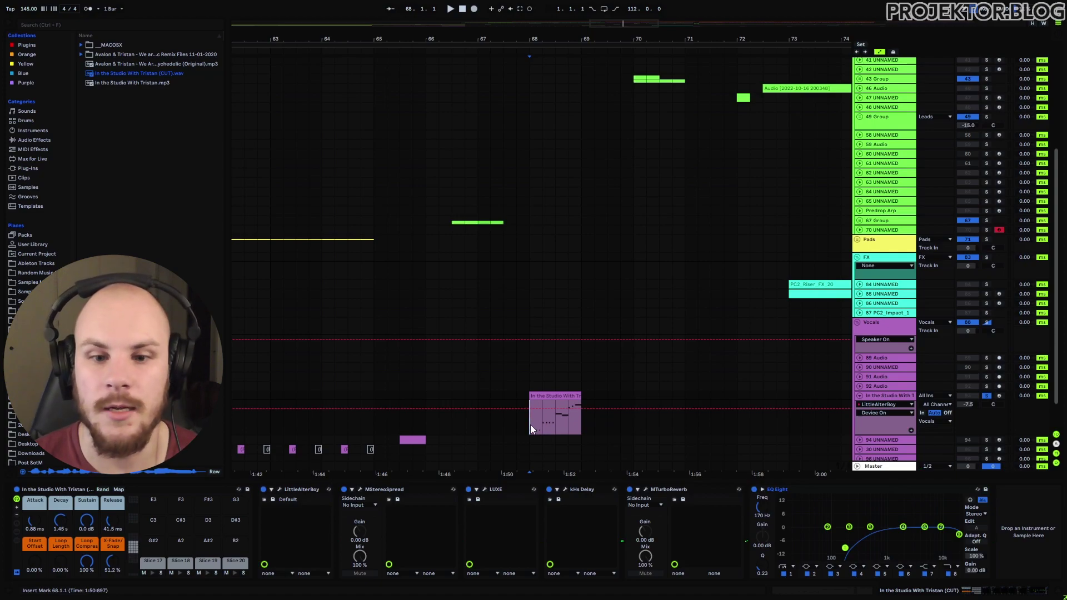
key(space)
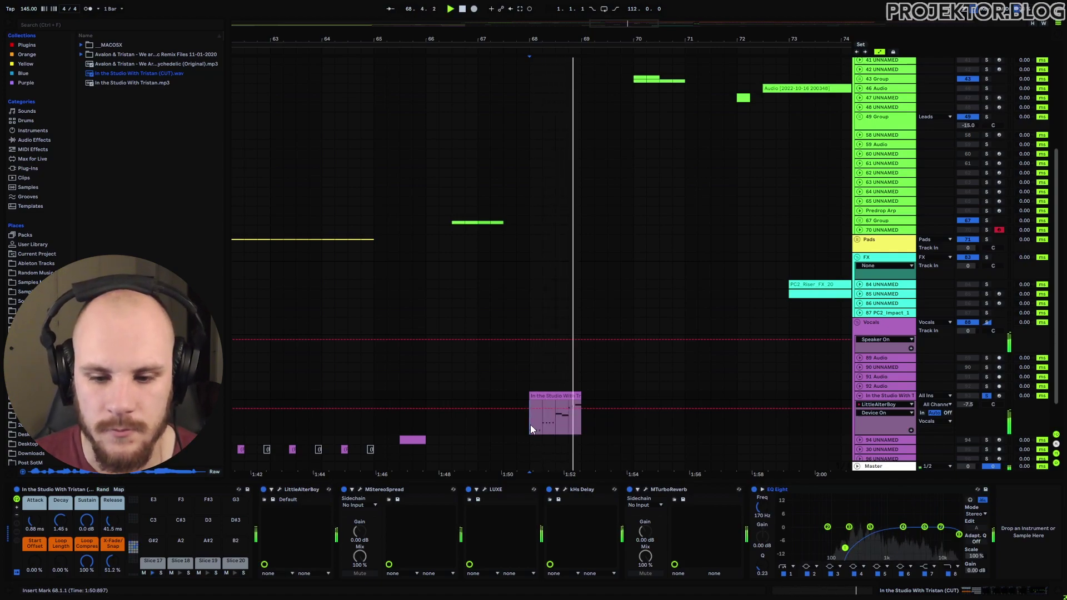
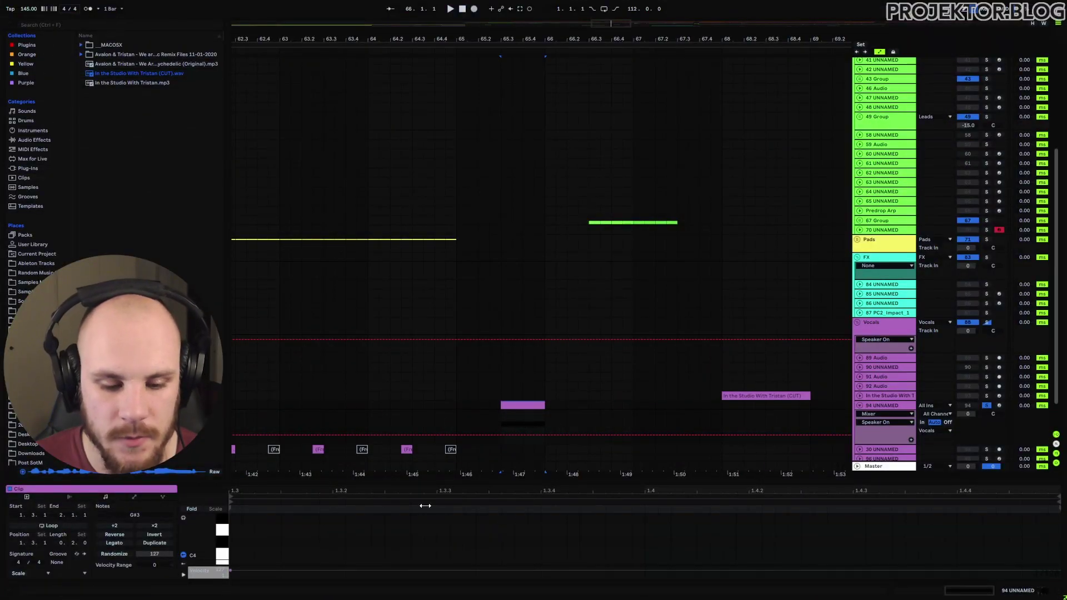
- Examine the 94 UNNAMED MIDI clip and the frozen audio clip on 30 UNNAMED, and play 94 UNNAMED from 65.3
click(203, 534)
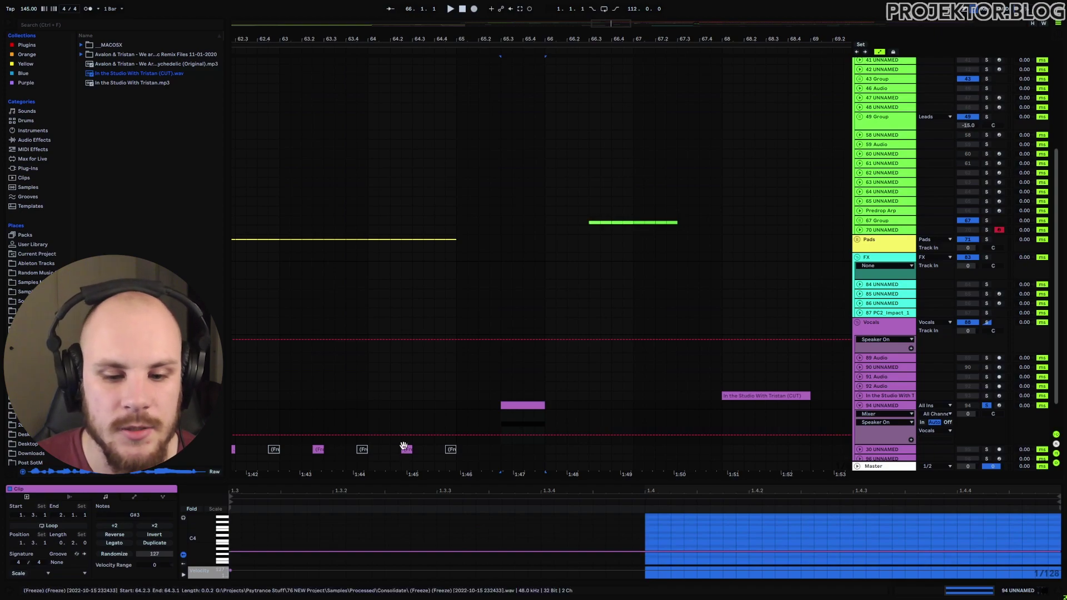
click(406, 449)
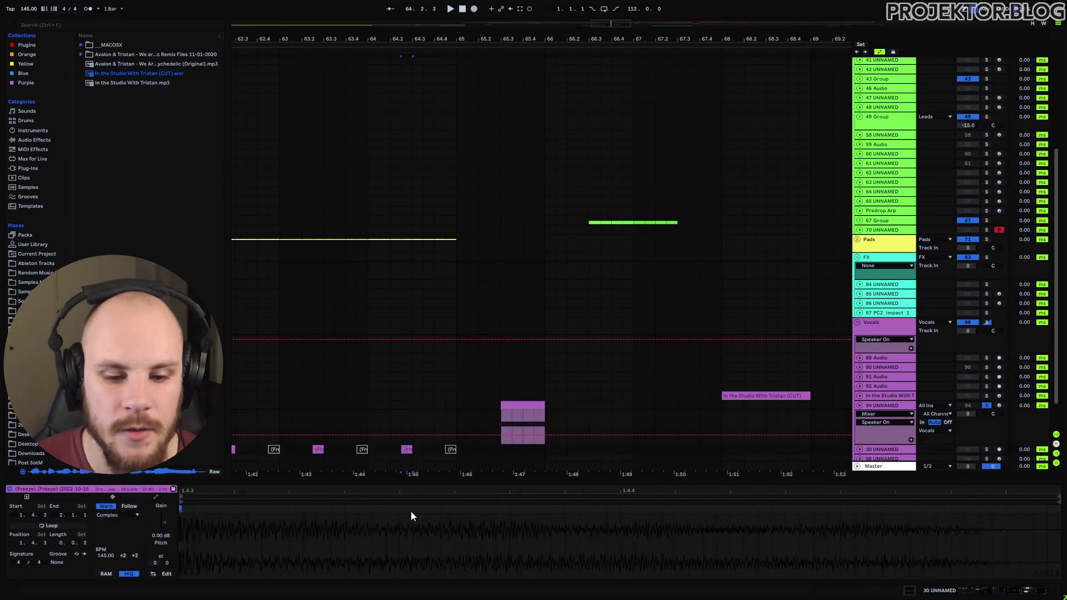
click(500, 418)
key(space)
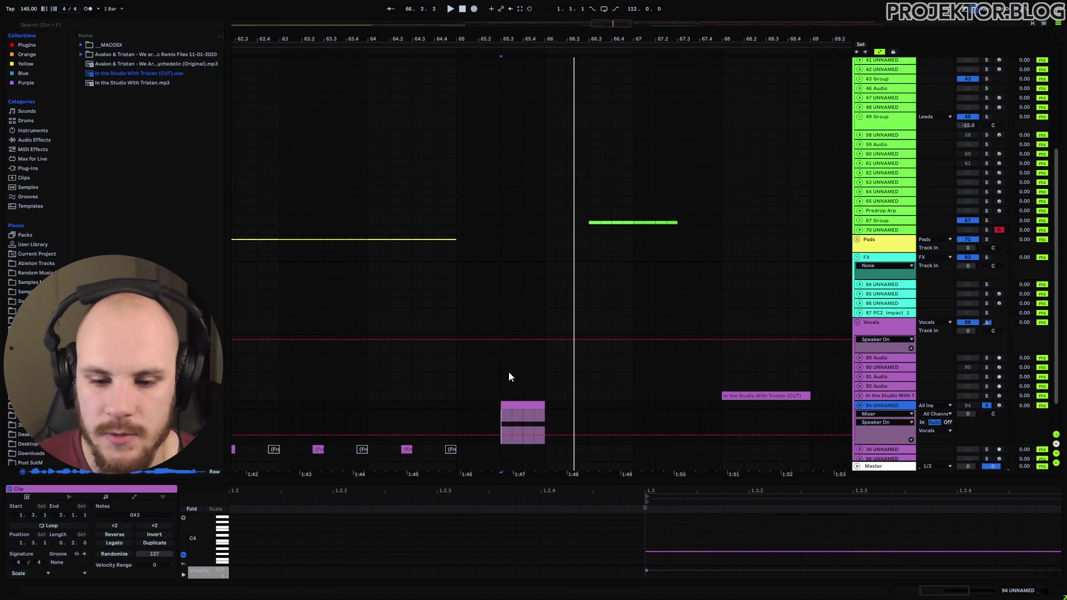
- Add an audio track below 94 UNNAMED and record that track's post-mixer output onto it from 65.3
key(ctrl+t)
click(473, 9)
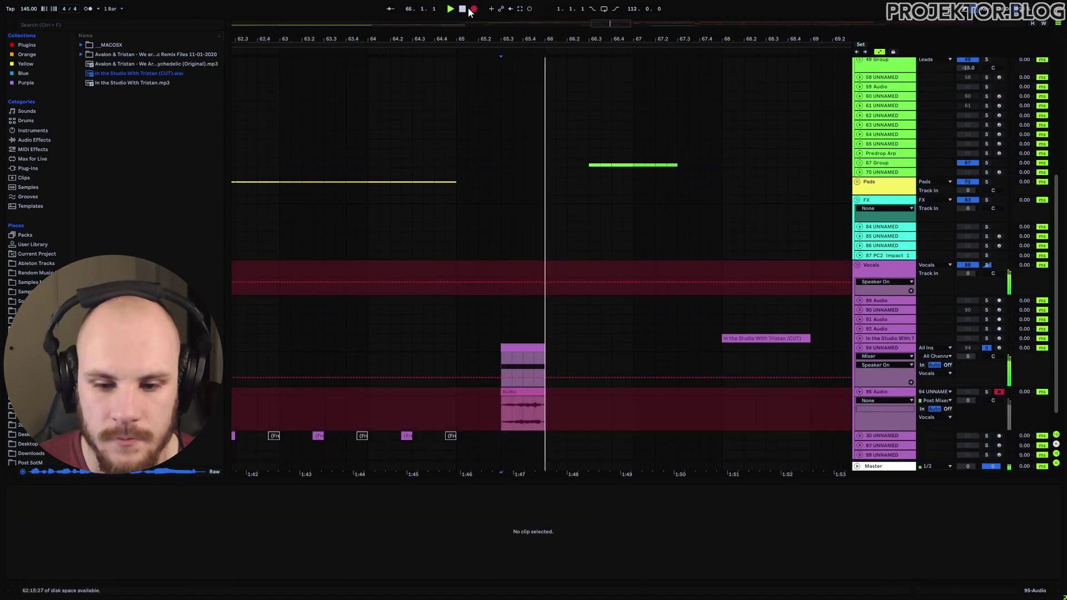
key(space)
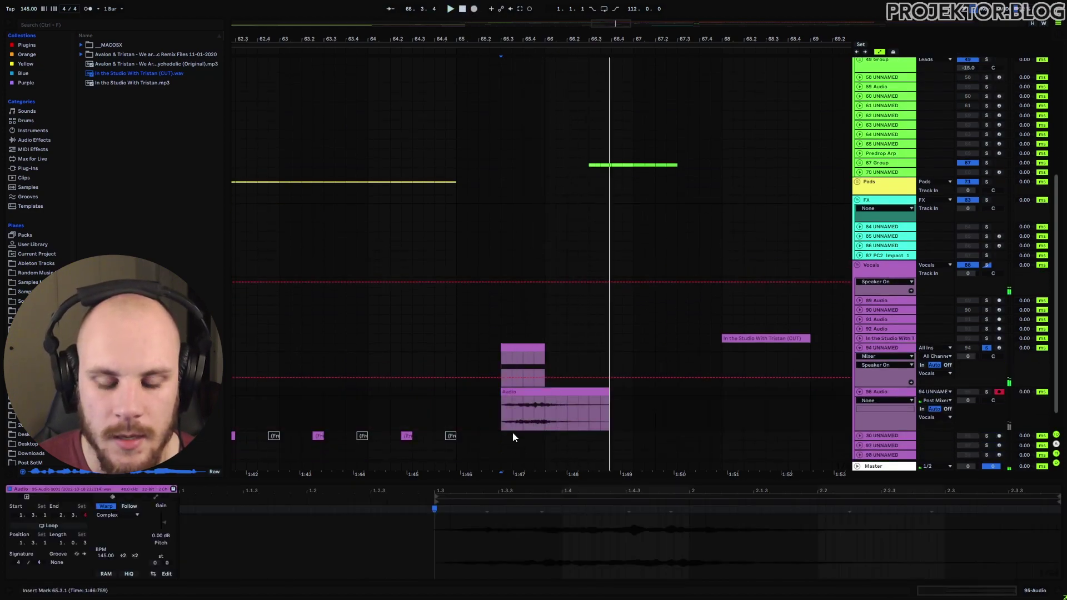
- Split the first beat, from 65.3 to 65.4, off the recorded clip on the new audio track
click(502, 414)
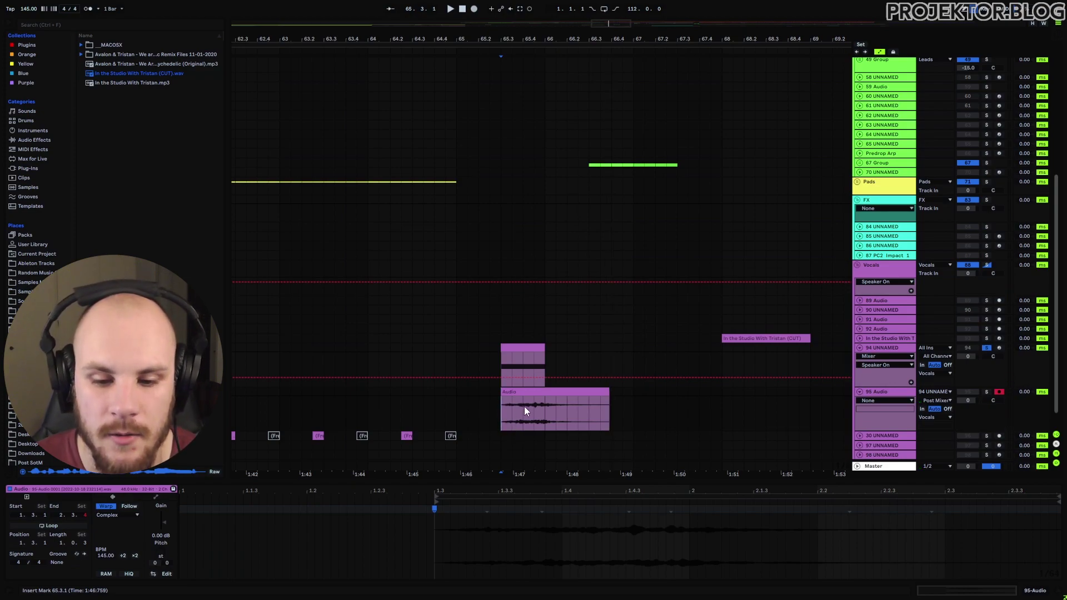
drag(502, 398, 523, 398)
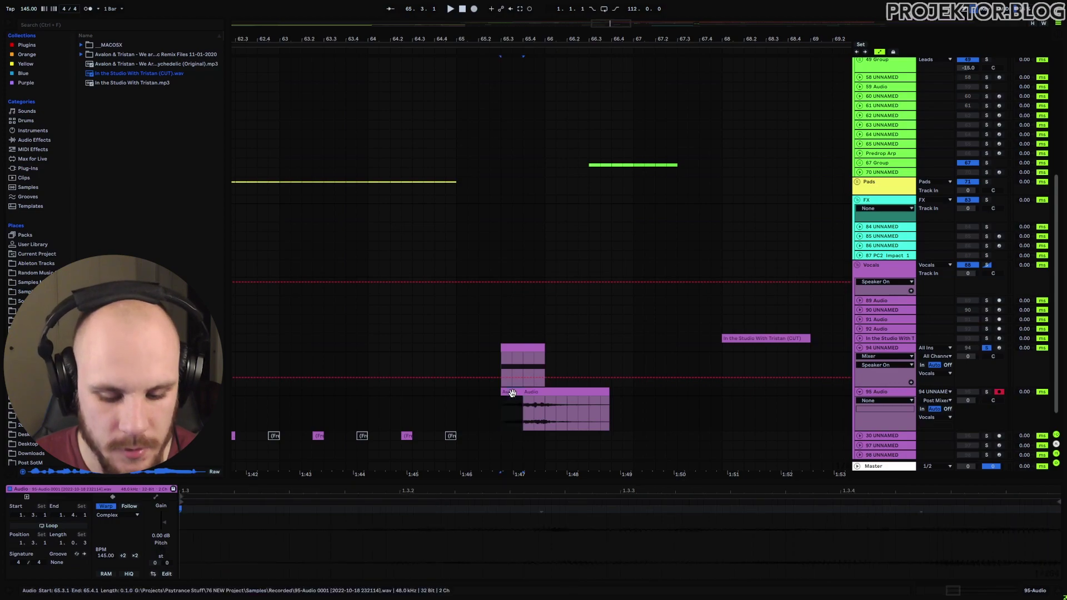
- Trim the recorded vocal to the slice from 65.4.1 to 65.4.3 and move it to 65.2.3, directly before the MIDI clip
click(546, 413)
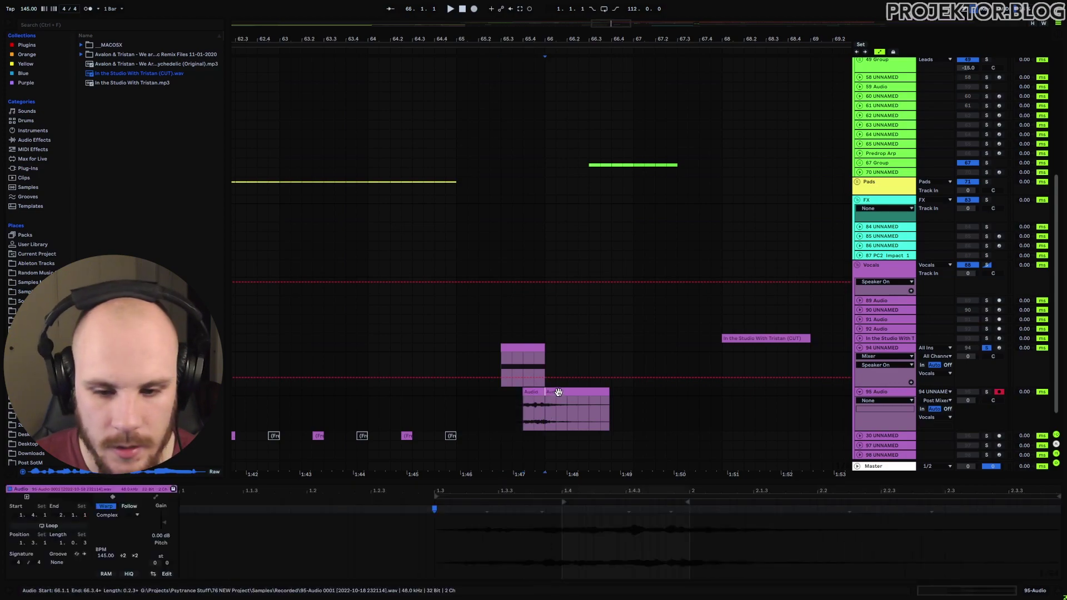
drag(609, 392, 533, 393)
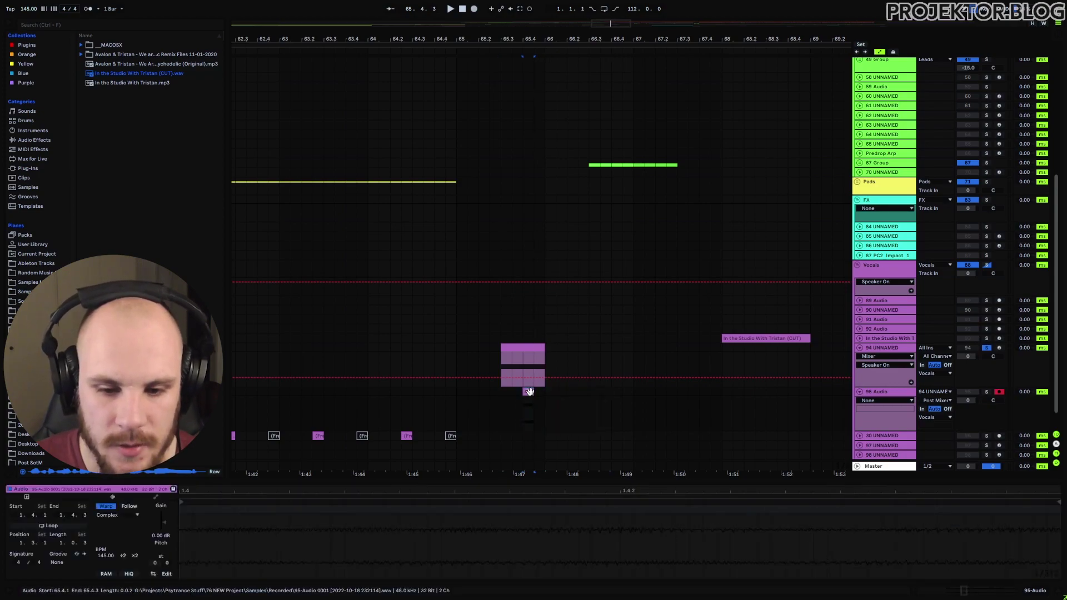
click(511, 393)
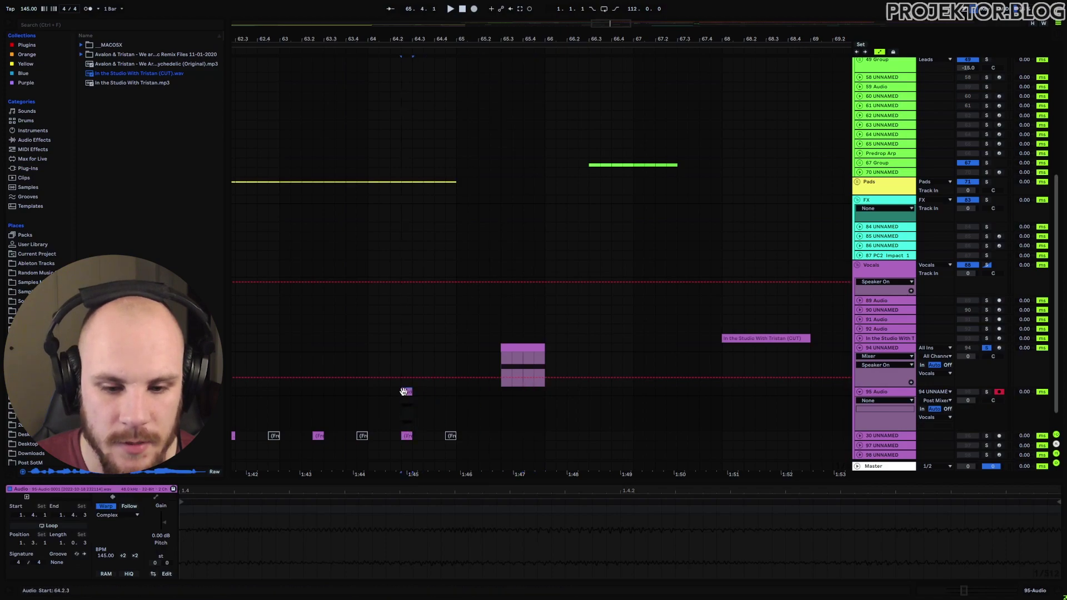
drag(405, 397, 493, 391)
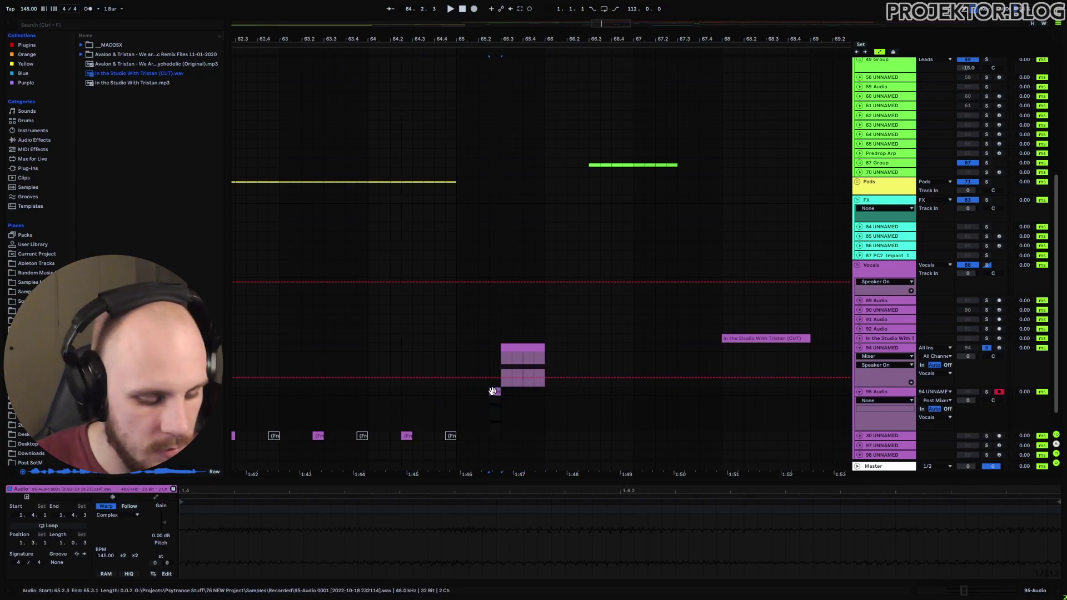
- Consolidate the short vocal slice into its own clip and set its clip gain to 0.00 dB
key(ctrl+j)
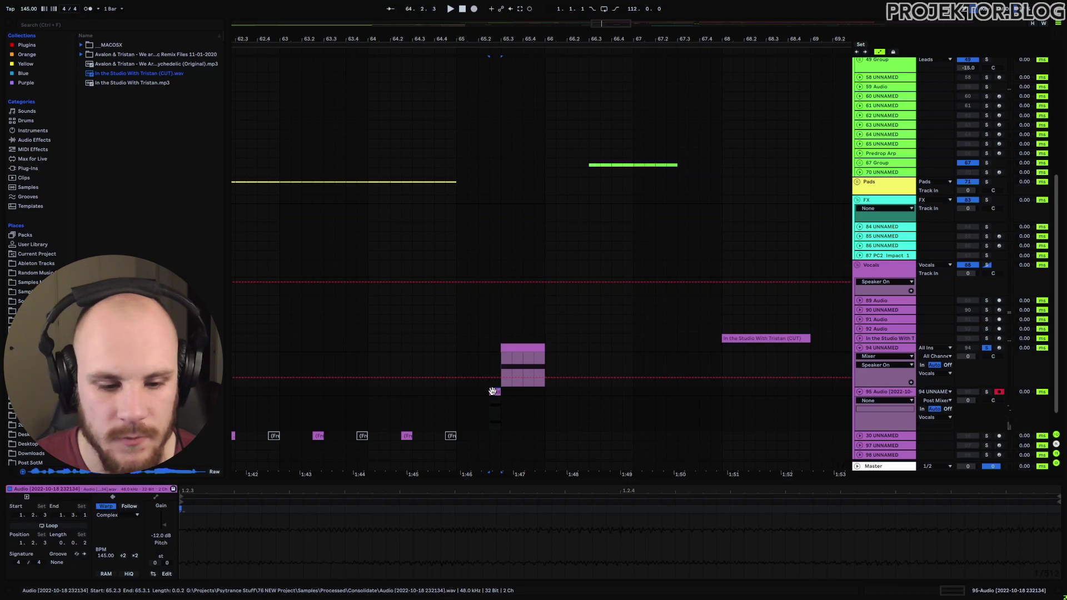
click(161, 537)
key(Delete)
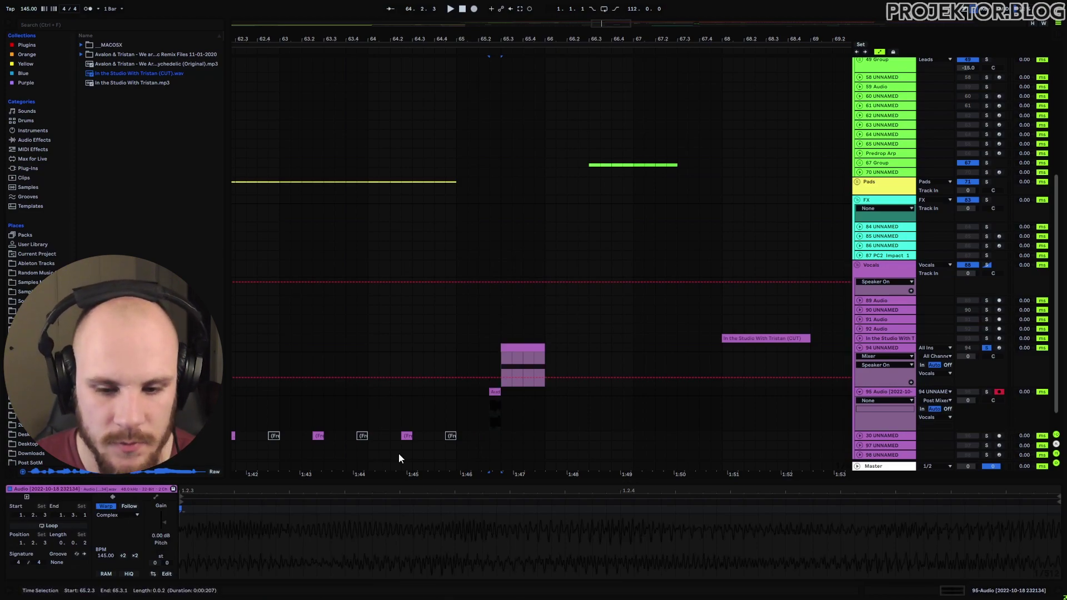
- Fade out the end of the consolidated slice and play it leading into the 94 UNNAMED MIDI clip
drag(486, 34, 488, 111)
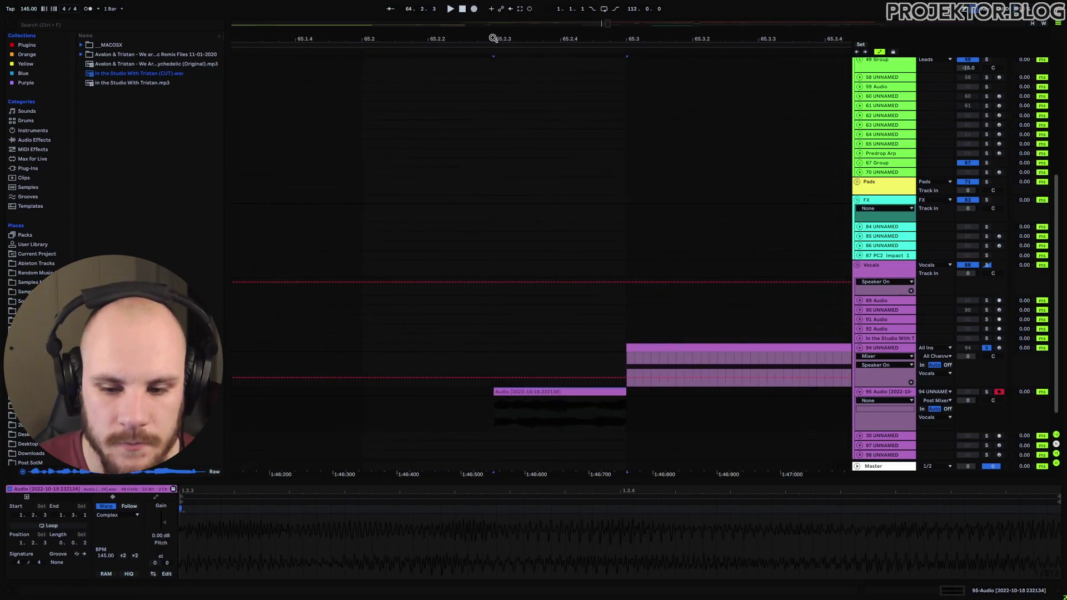
click(625, 397)
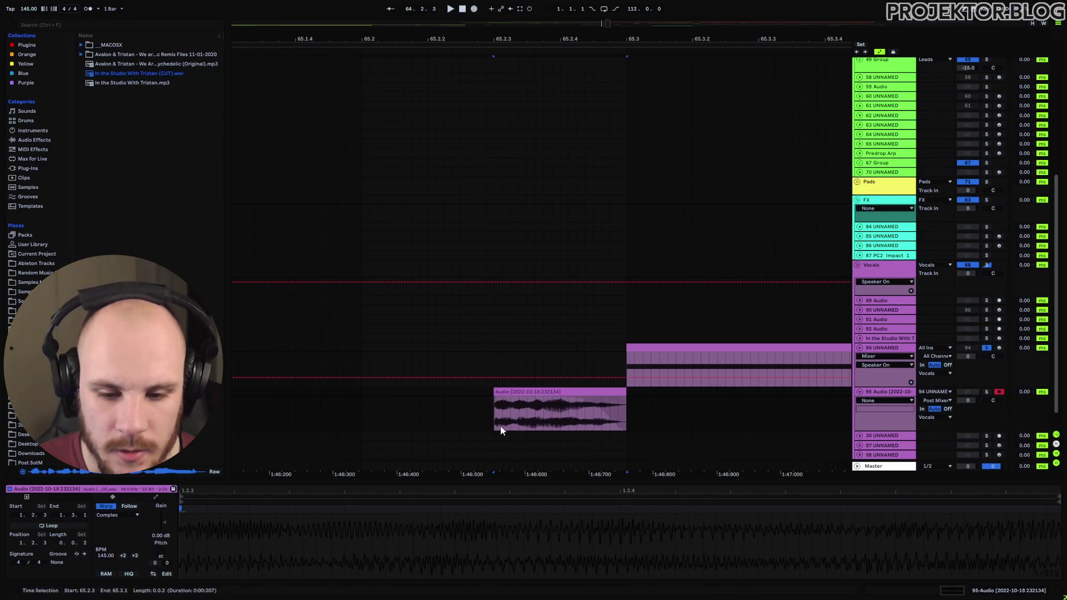
key(space)
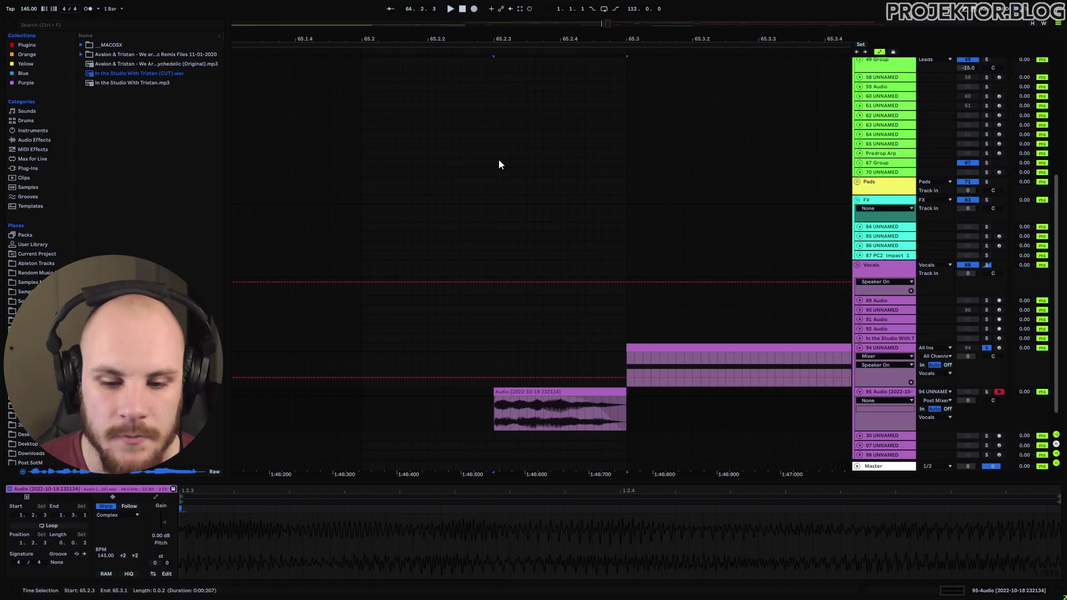
drag(507, 40, 507, 17)
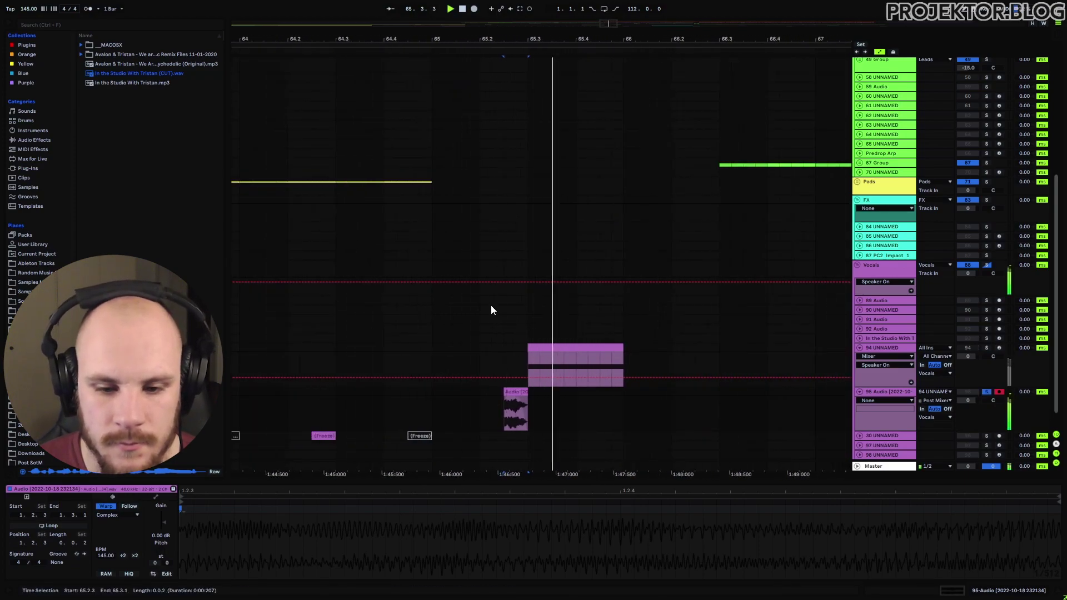
click(482, 392)
key(space)
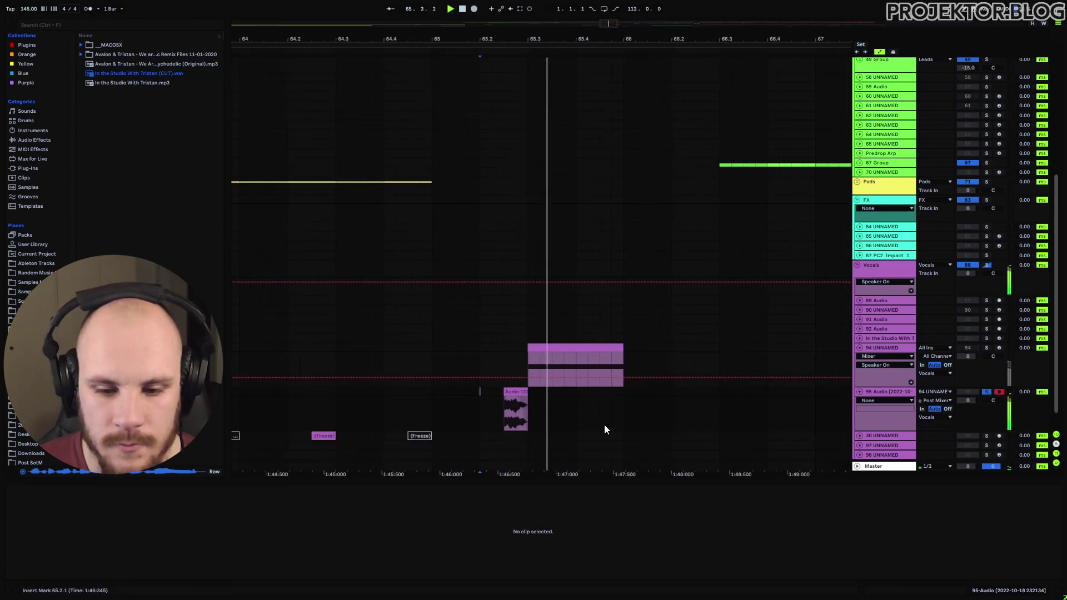
- Add kHs Pitch Shifter to the 95 Audio track with pitch at +12.00 and latency compensation on HIGH
click(28, 168)
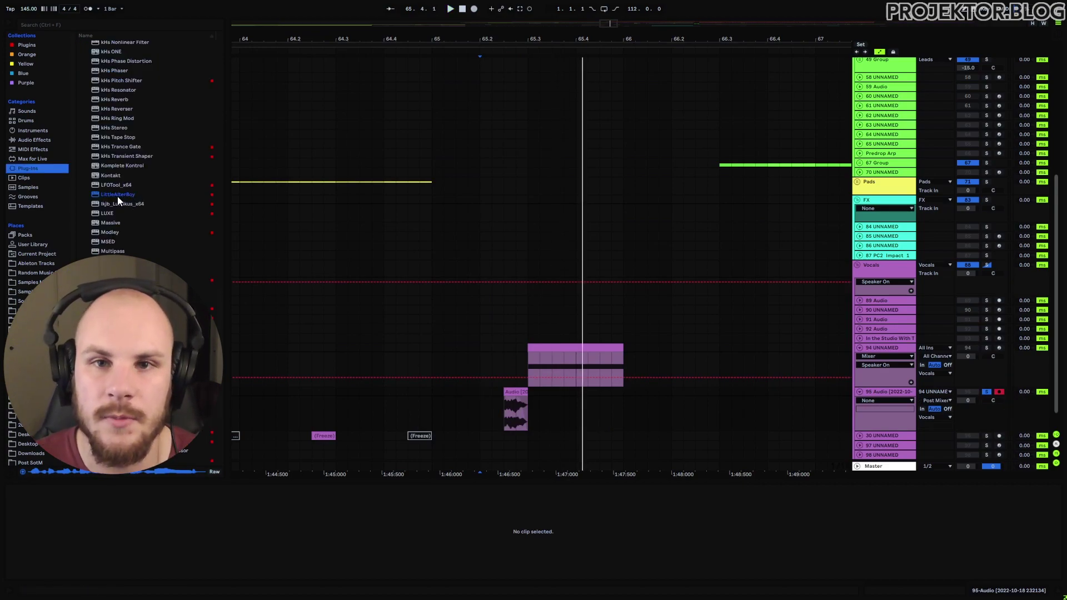
drag(116, 195, 511, 407)
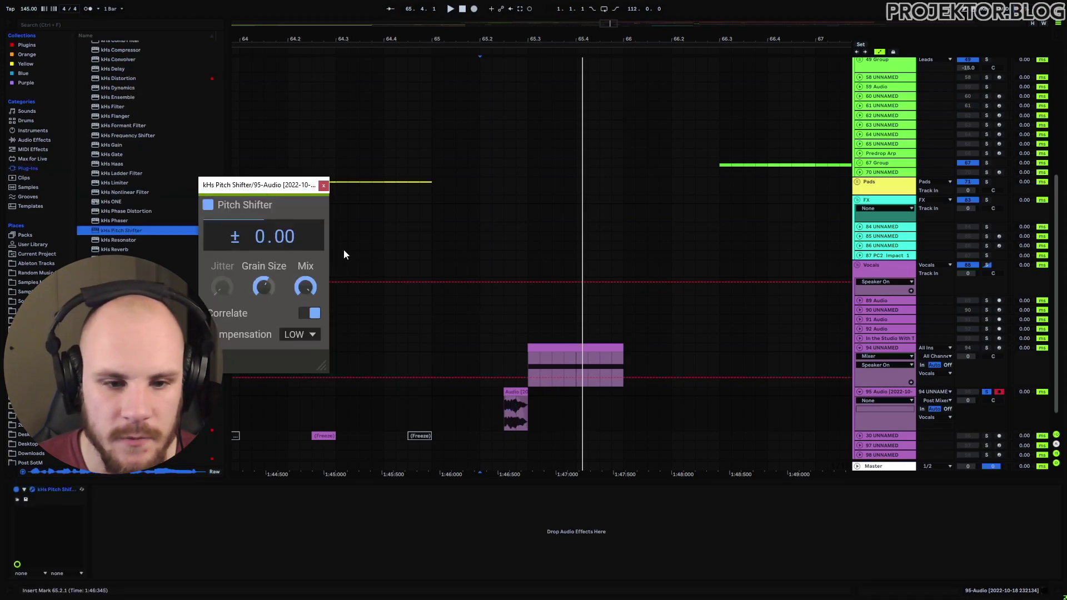
drag(273, 236, 273, 194)
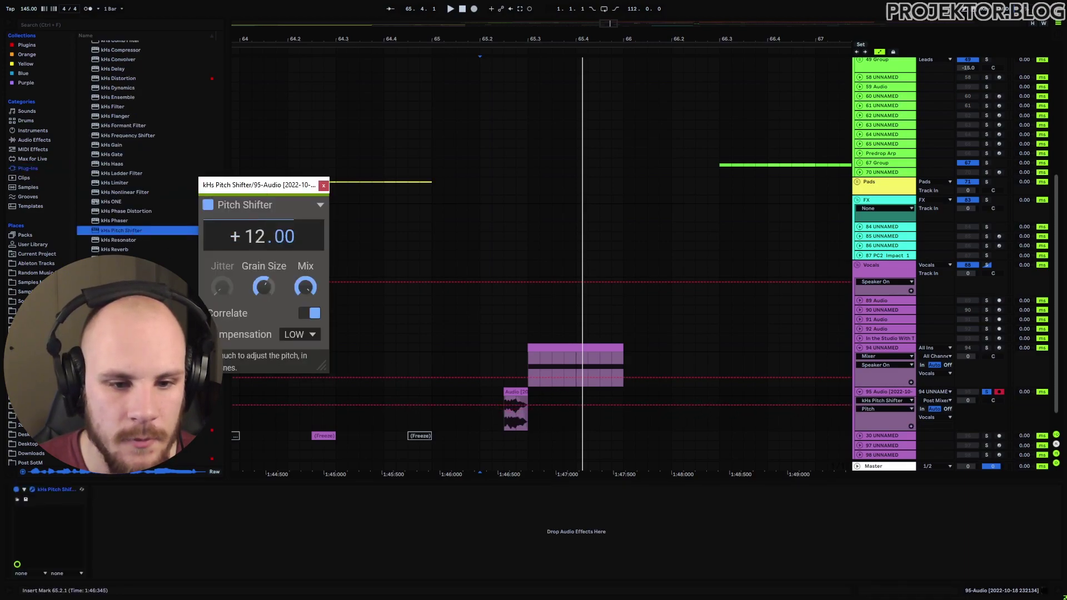
click(310, 334)
click(295, 365)
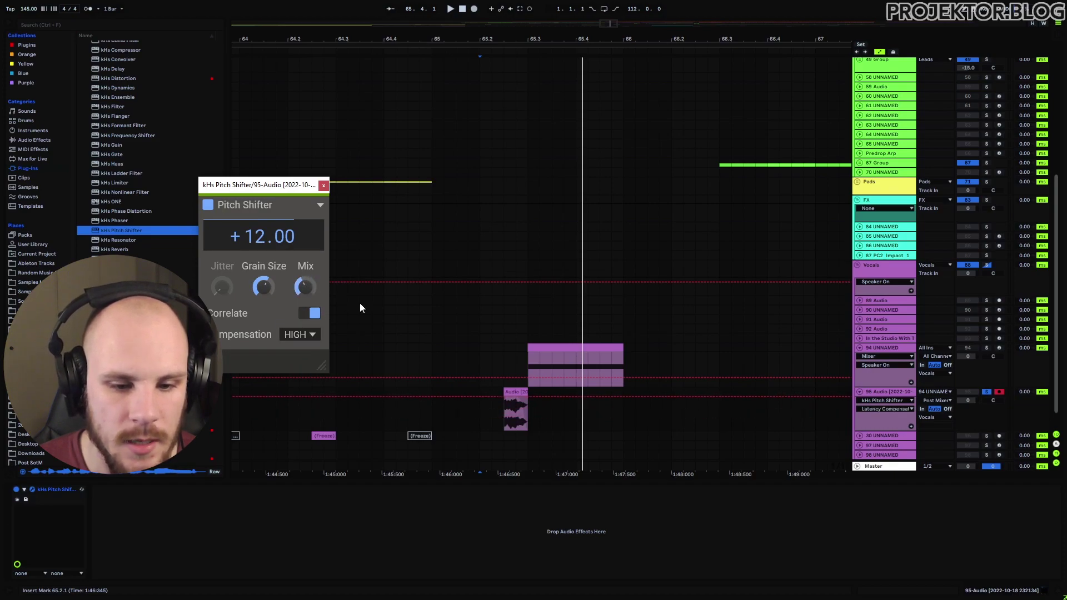
- Play the slice from 65.2.3 and lower the Pitch Shifter's Mix by ear
click(501, 417)
key(space)
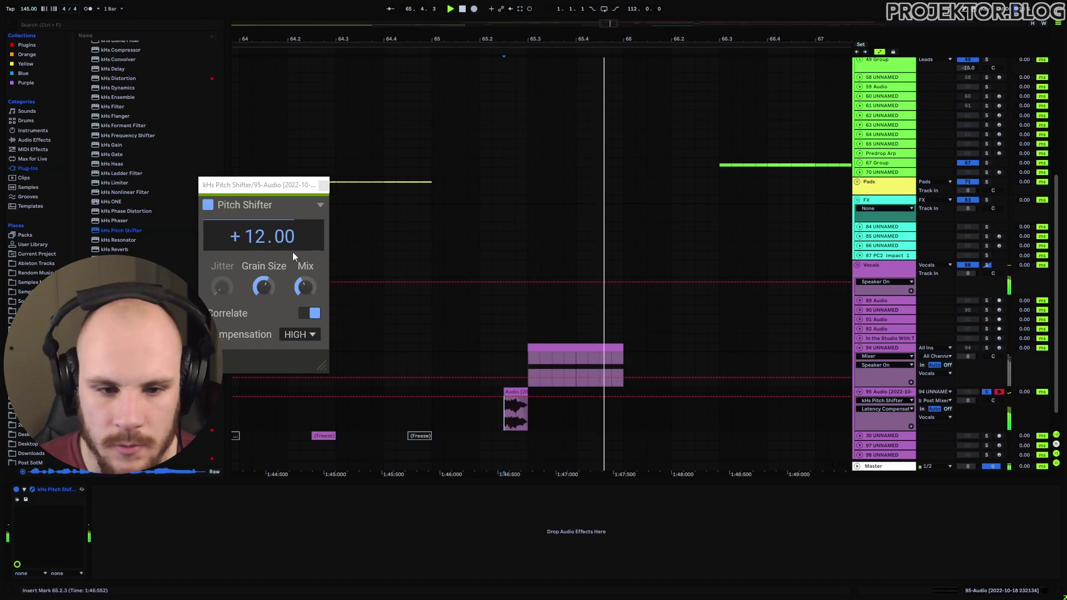
click(308, 289)
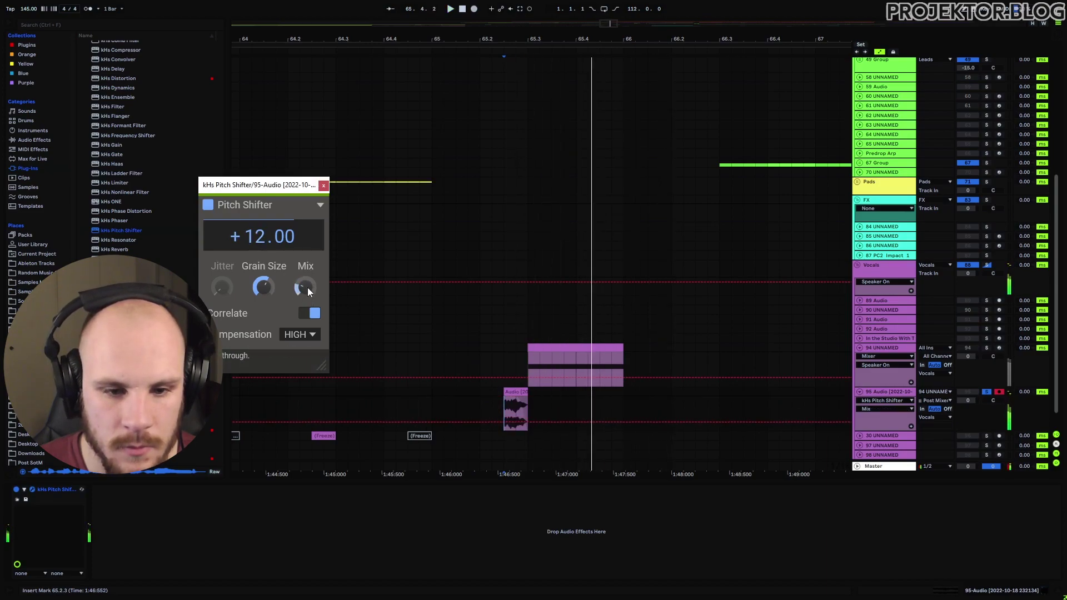
- Automate the Pitch Shifter's Mix to fall in a curve from 0.55 at the slice's start to fully dry, and close the plug-in window
drag(505, 50, 506, 50)
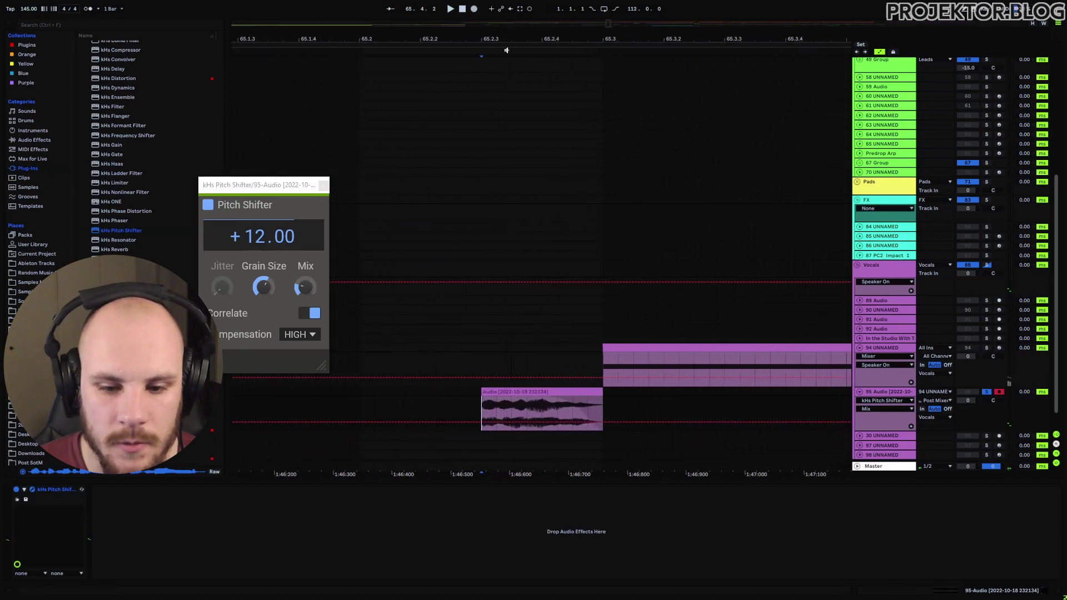
click(481, 421)
key(space)
drag(581, 422, 582, 430)
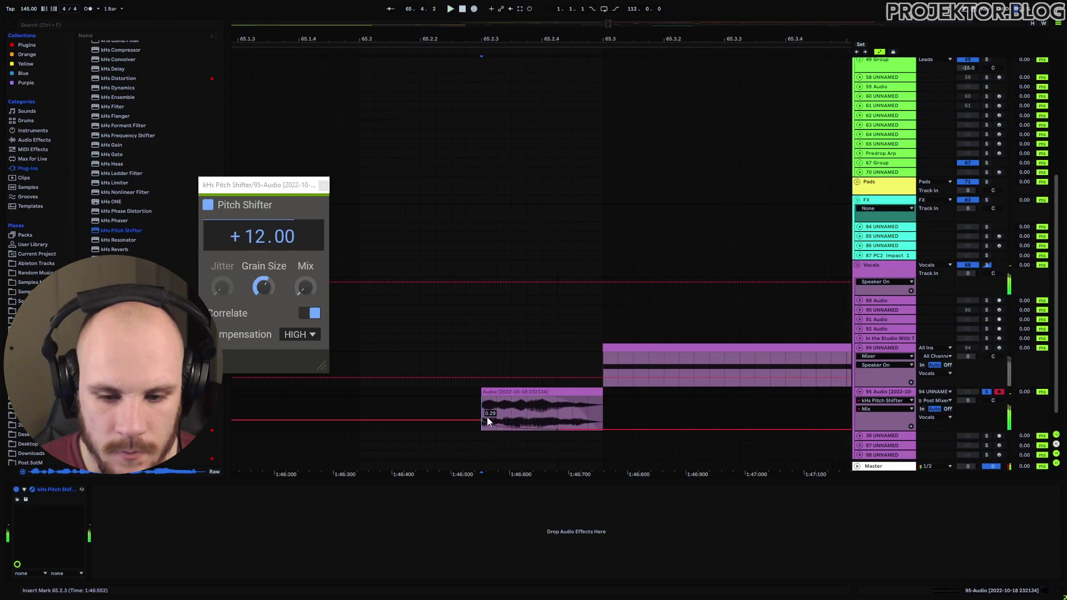
drag(486, 421, 487, 412)
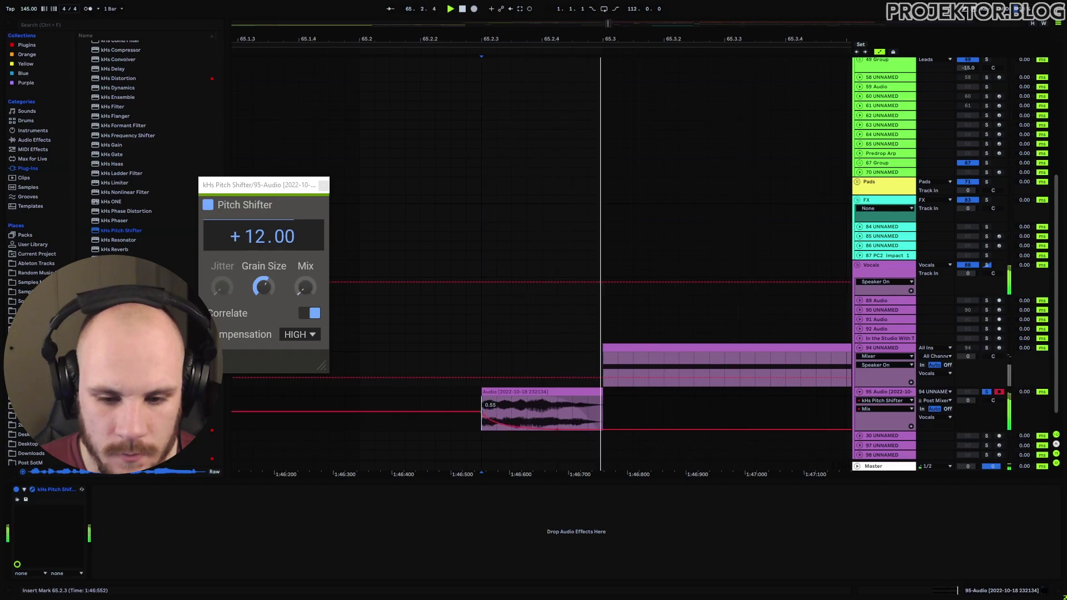
click(323, 185)
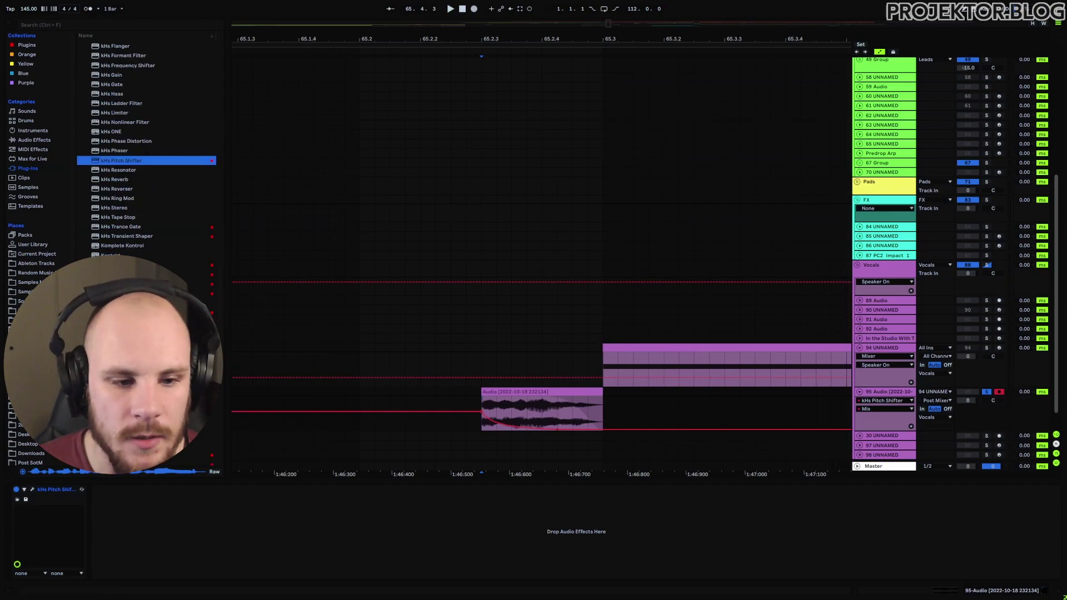
- Add LittleAlterBoy after the Pitch Shifter and, while playing the slice, set Formant to 4.9 and Mix slightly above halfway
drag(184, 274, 181, 485)
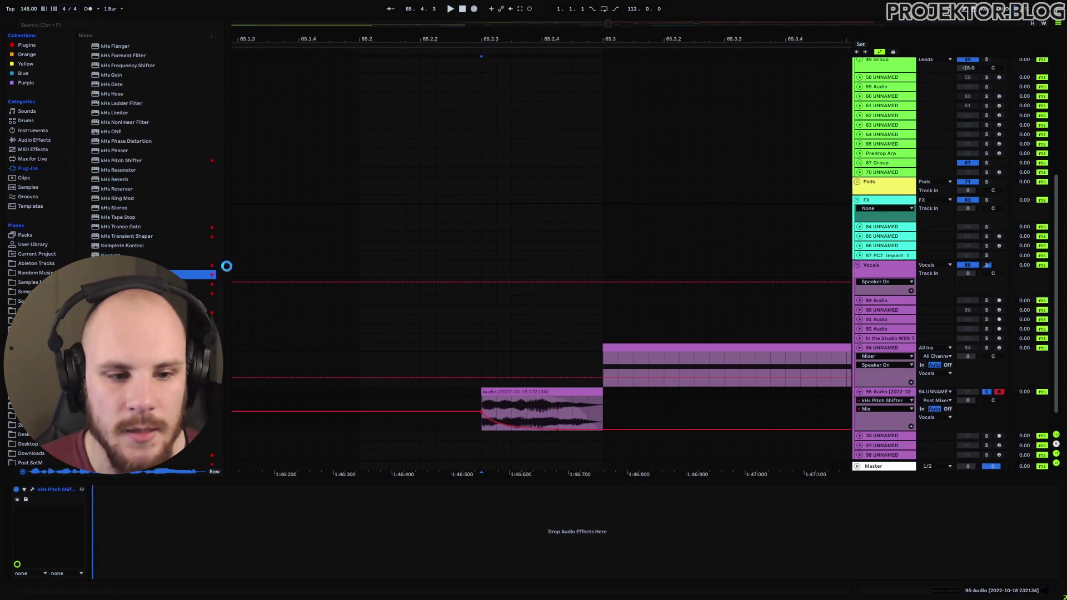
key(space)
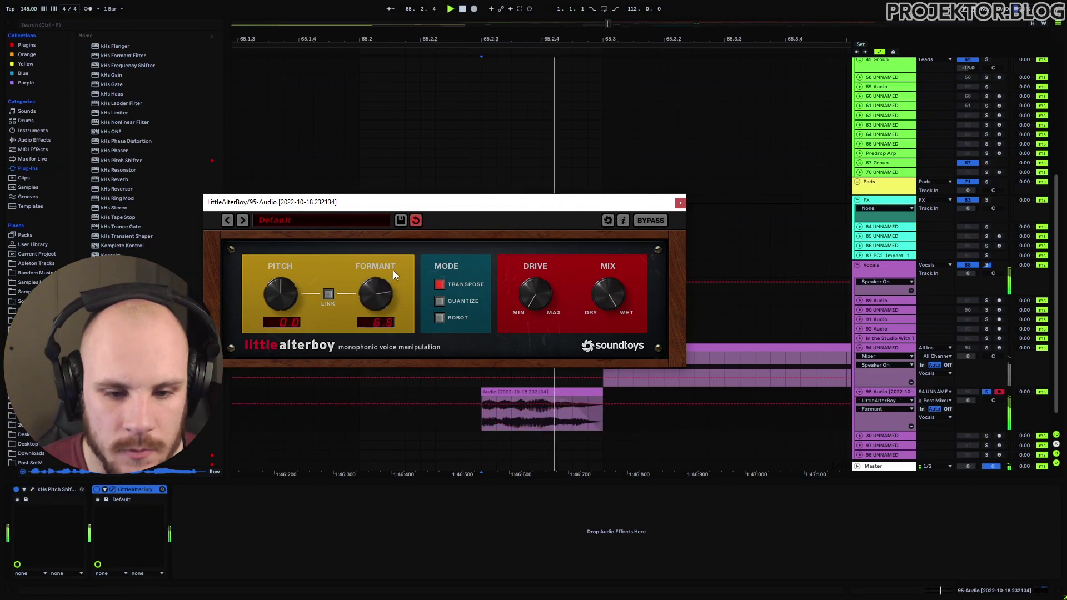
drag(394, 267, 389, 287)
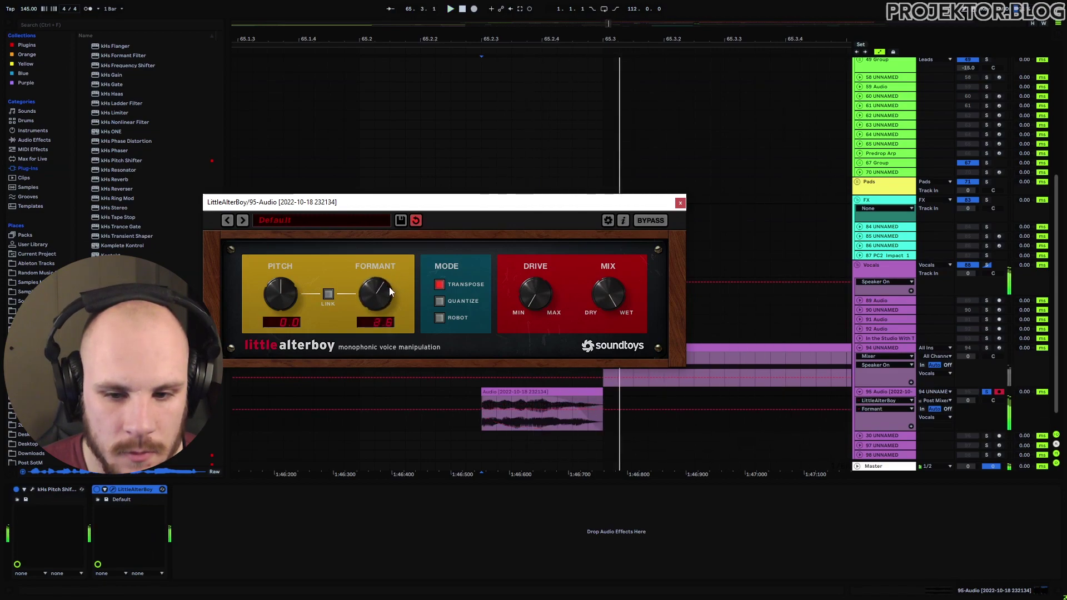
click(615, 298)
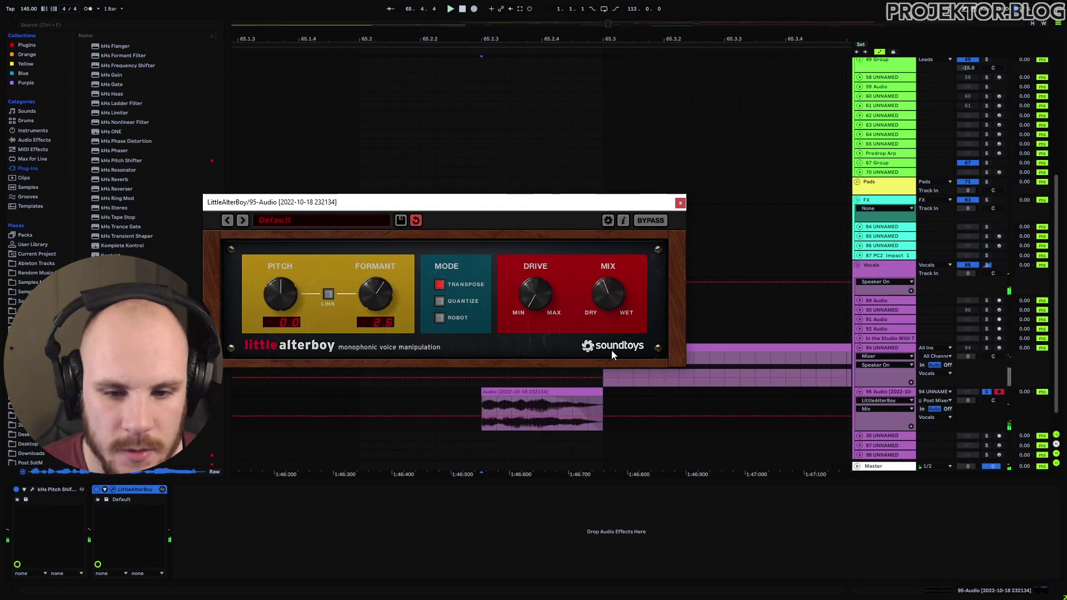
drag(612, 299, 618, 282)
drag(383, 296, 387, 287)
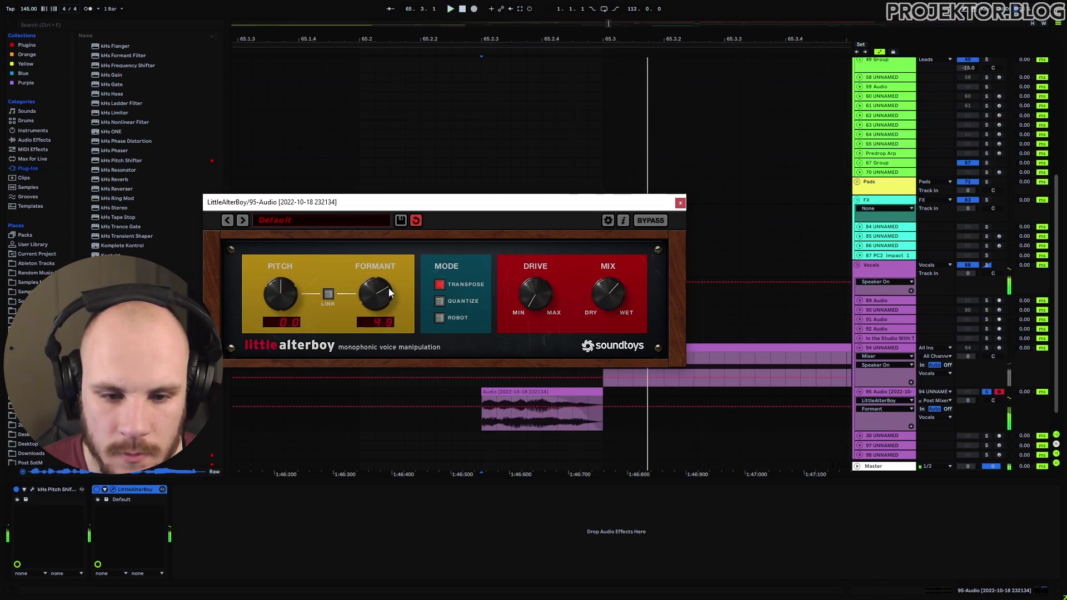
click(607, 297)
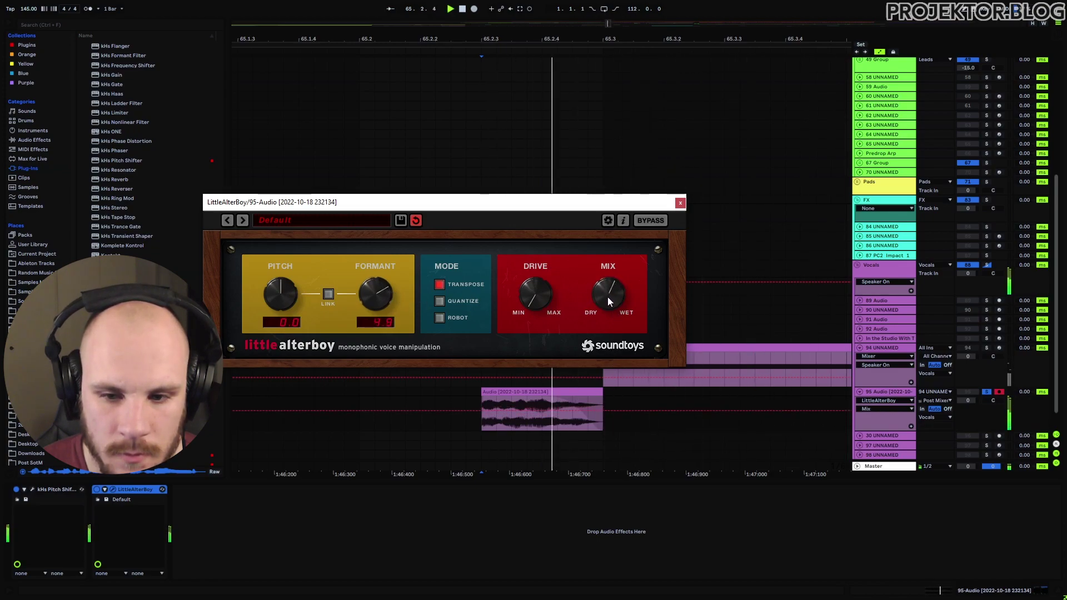
click(680, 203)
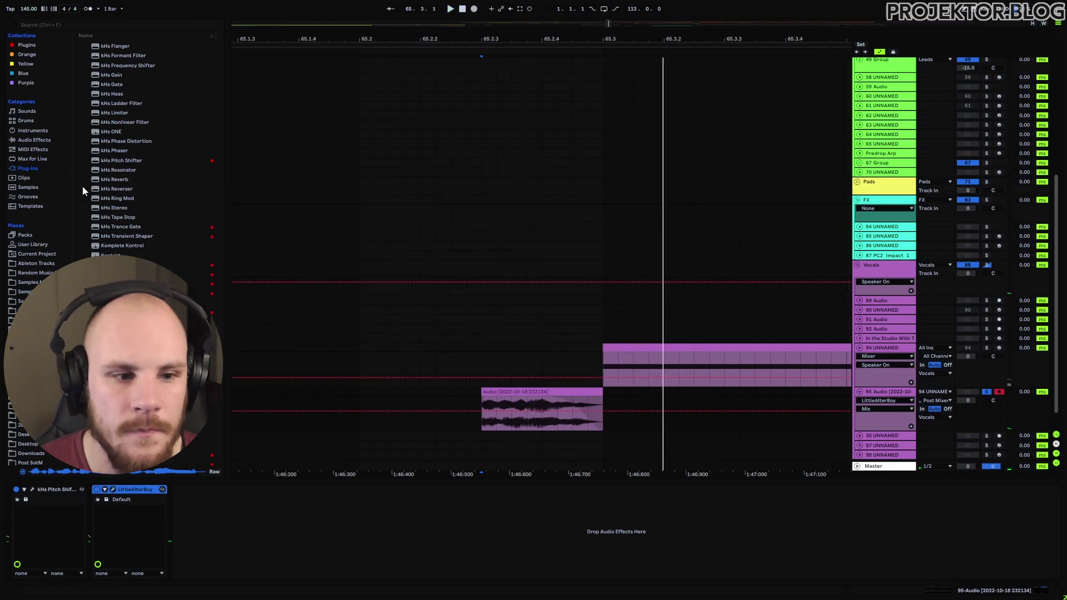
- Add EQ Eight after LittleAlterBoy, with a 6.57 dB boost at 5.82 kHz and a low cut at 352 Hz with Q 0.35
click(36, 140)
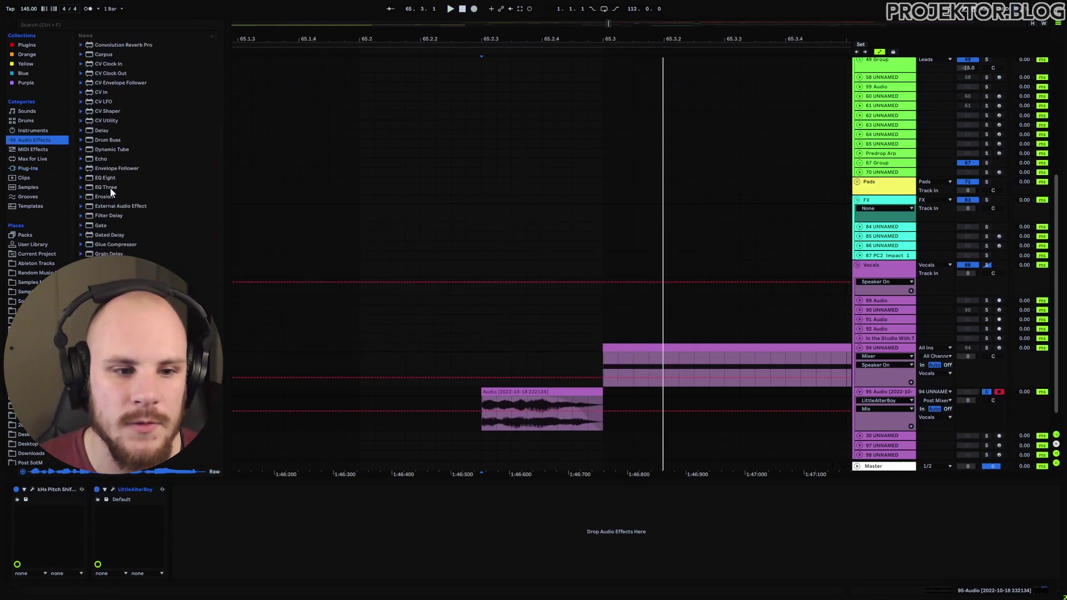
drag(106, 178, 119, 206)
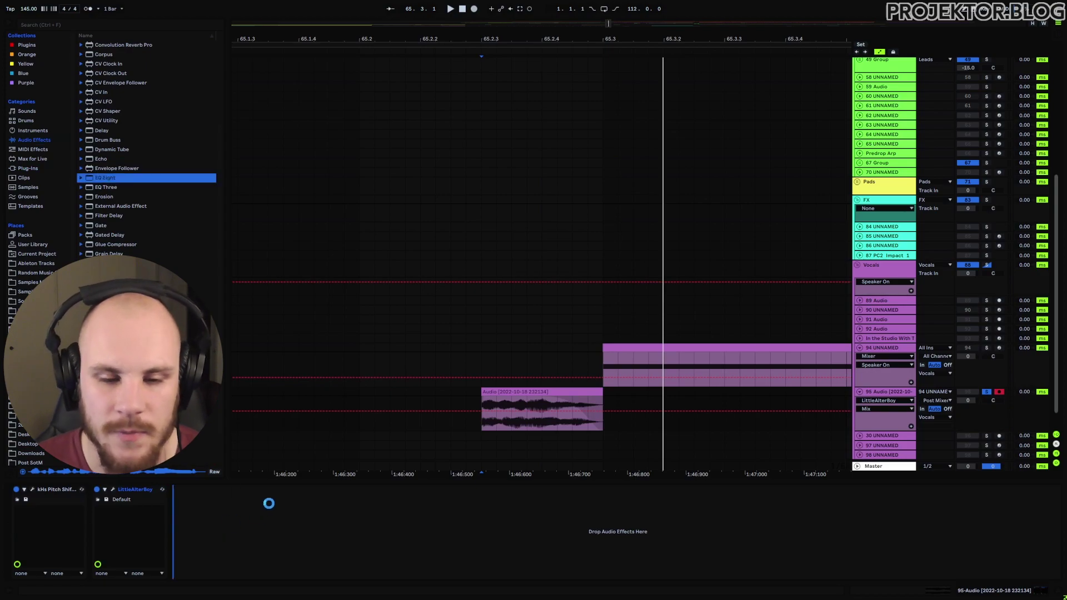
drag(268, 503, 350, 514)
key(space)
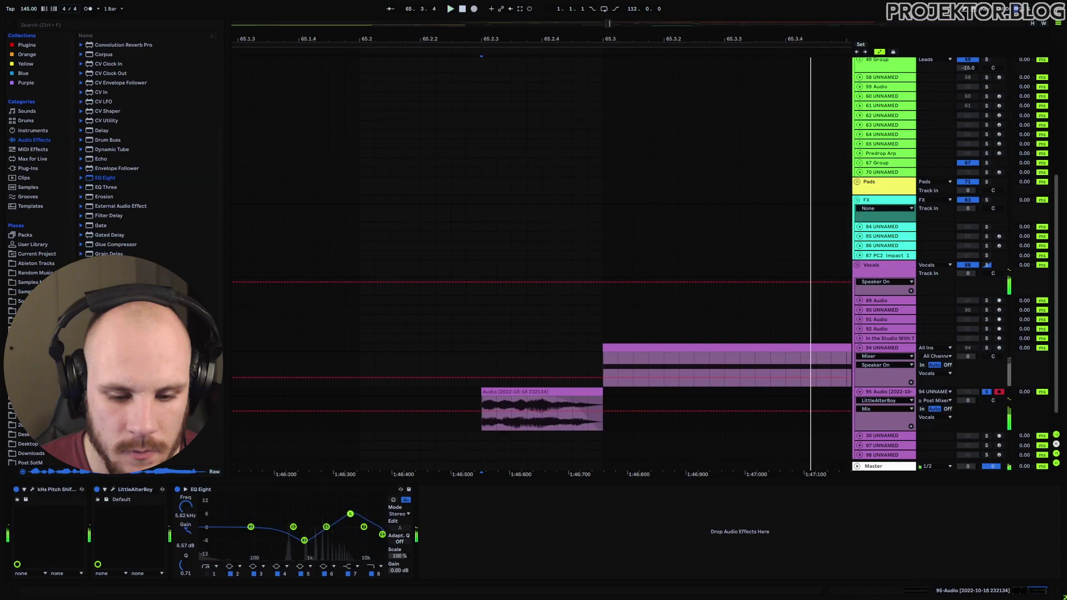
click(209, 573)
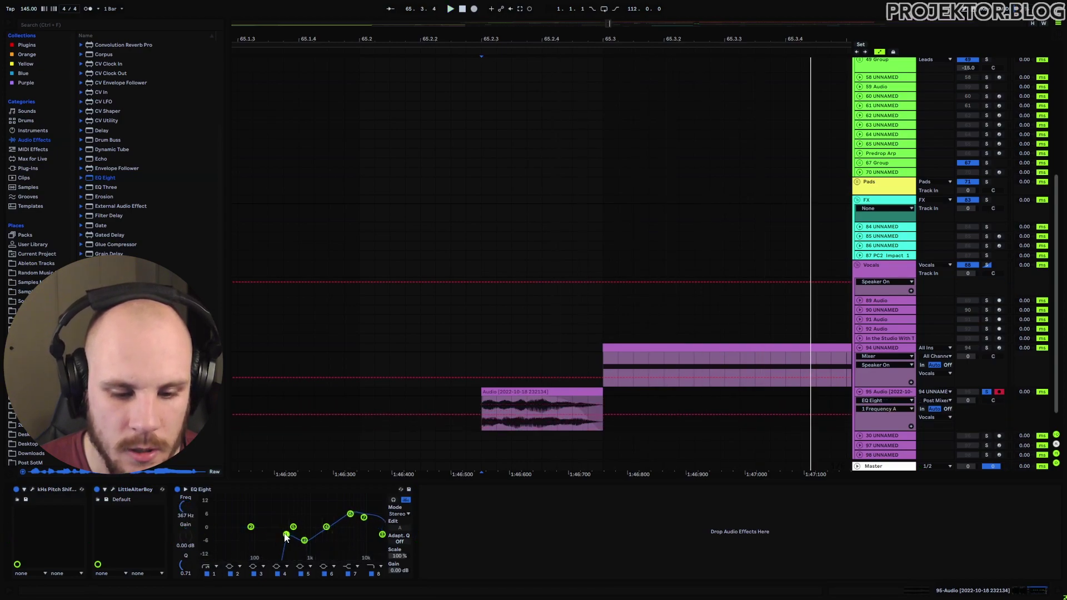
- Add the OTT multiband compressor after EQ Eight and raise its Time to 396 % while playing the slice
key(space)
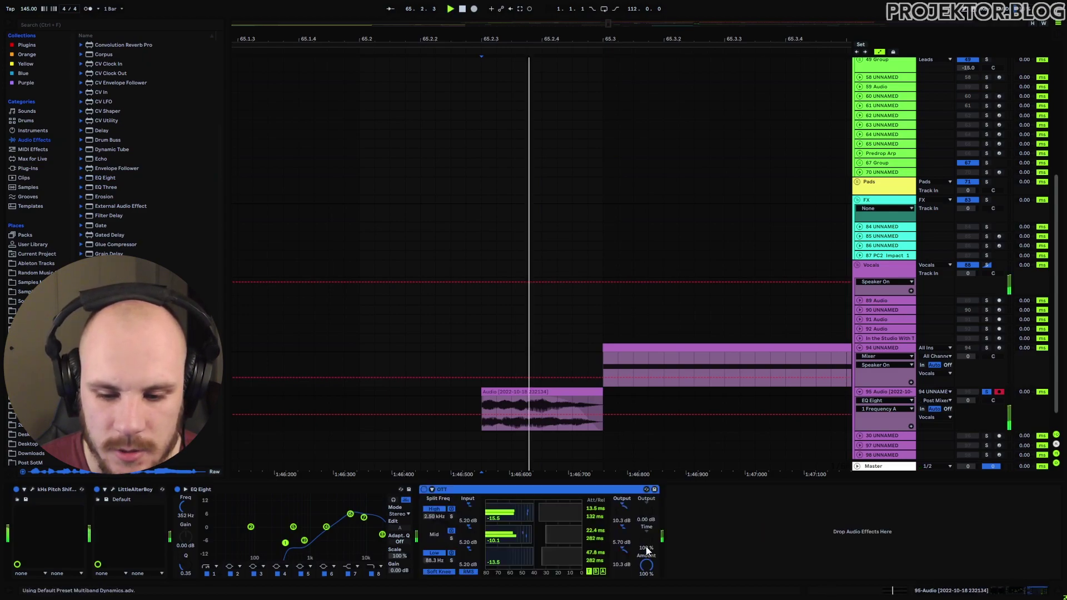
drag(651, 517, 651, 500)
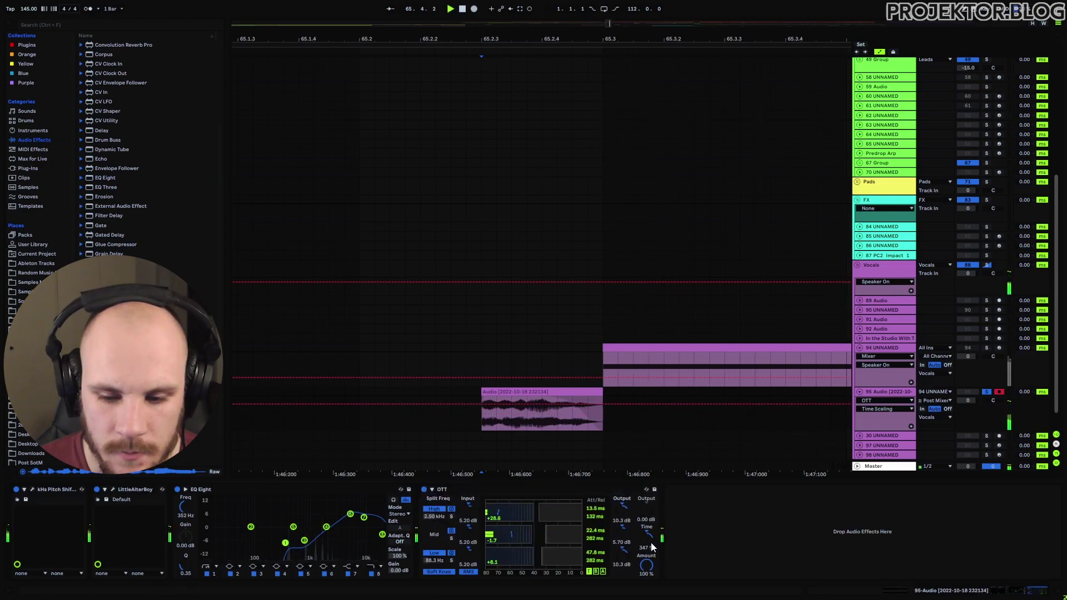
key(space)
- Add the kHs Transient Shaper plug-in after OTT, audition the slice through it and close the plug-in window
click(28, 168)
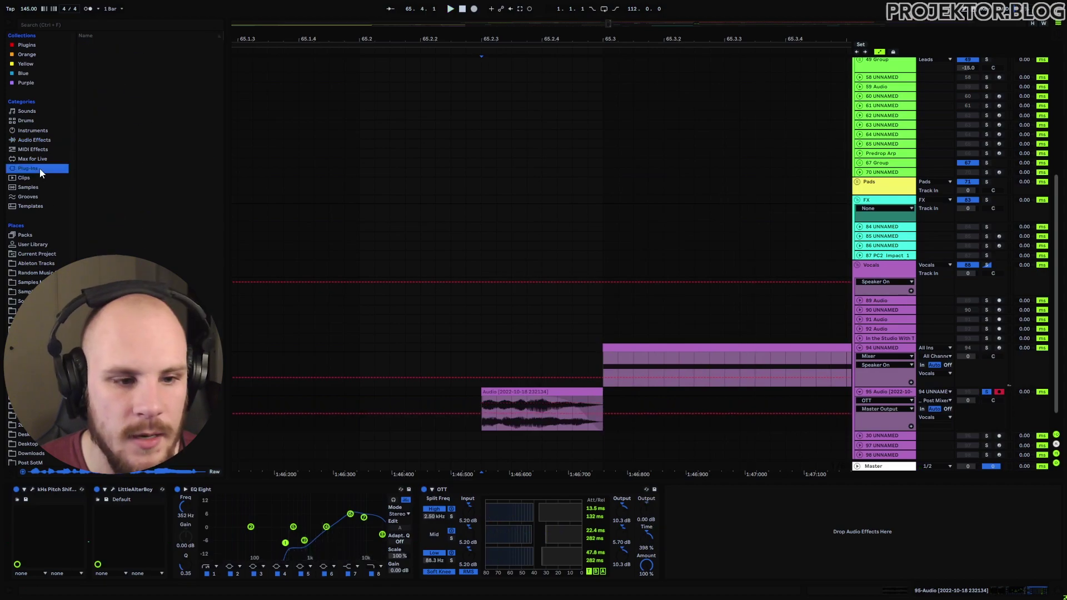
scroll(113, 250, down, 10)
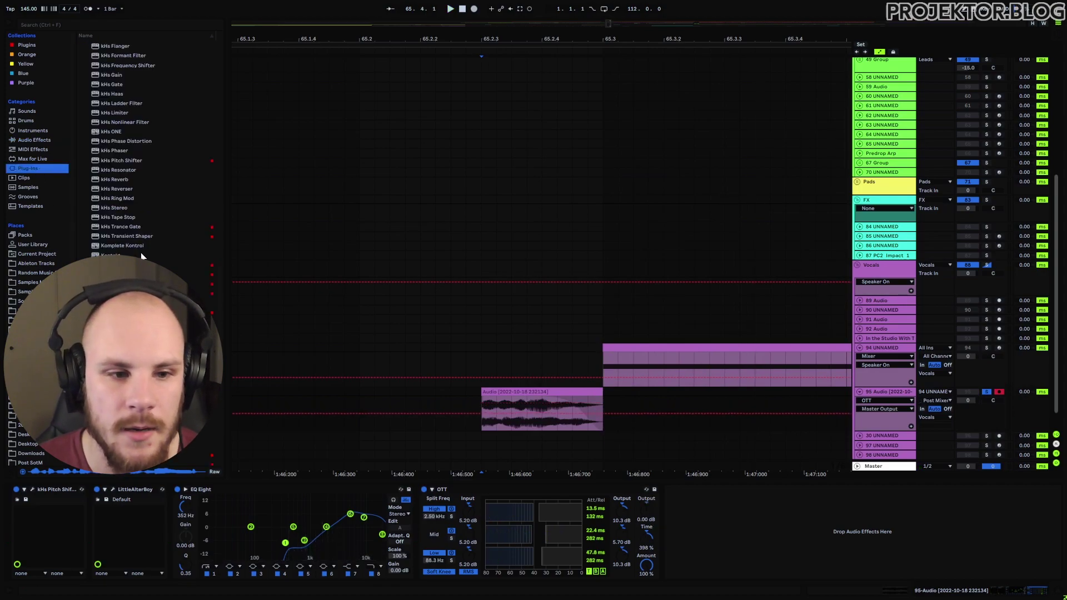
drag(127, 237, 693, 510)
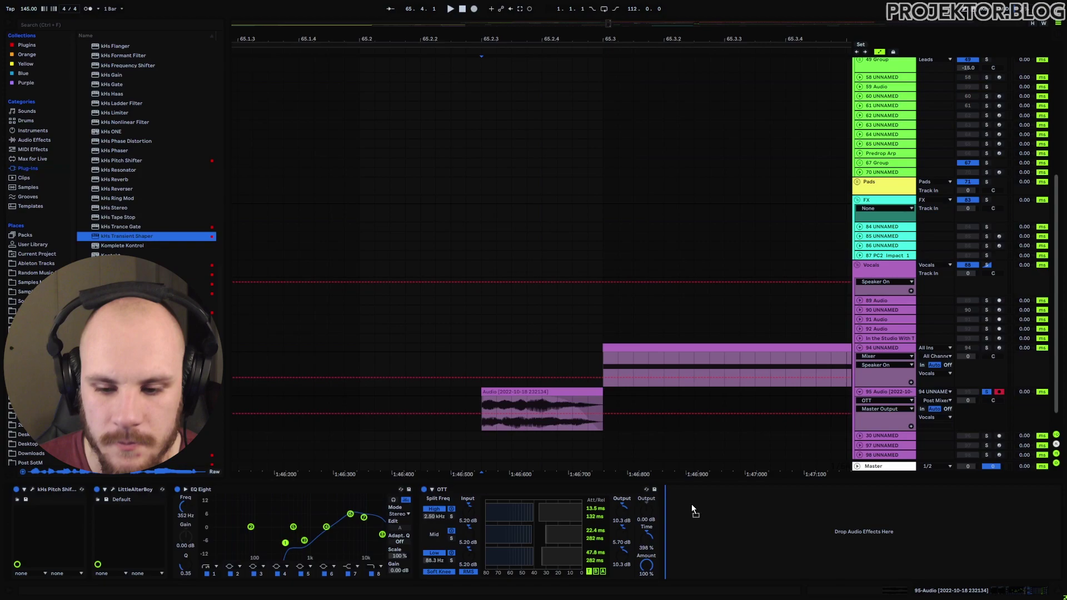
key(space)
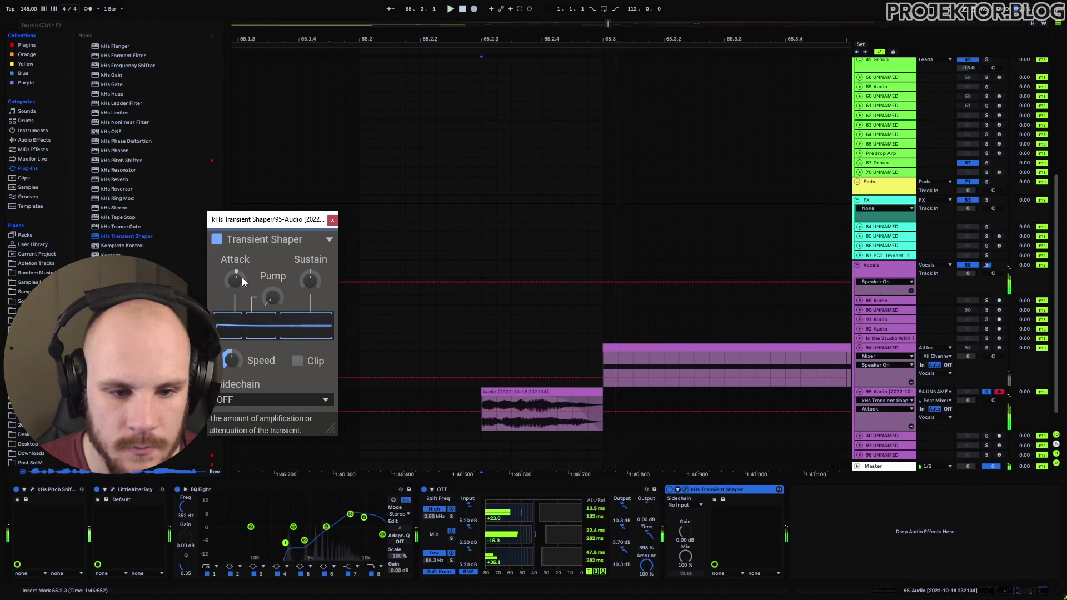
click(332, 220)
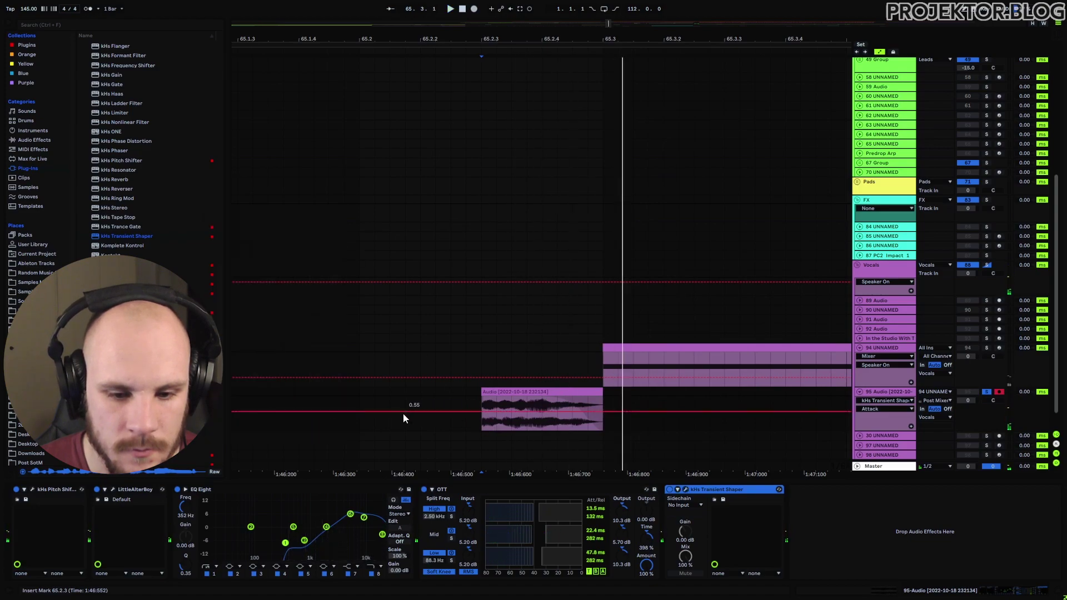
click(357, 425)
key(space)
key(space)
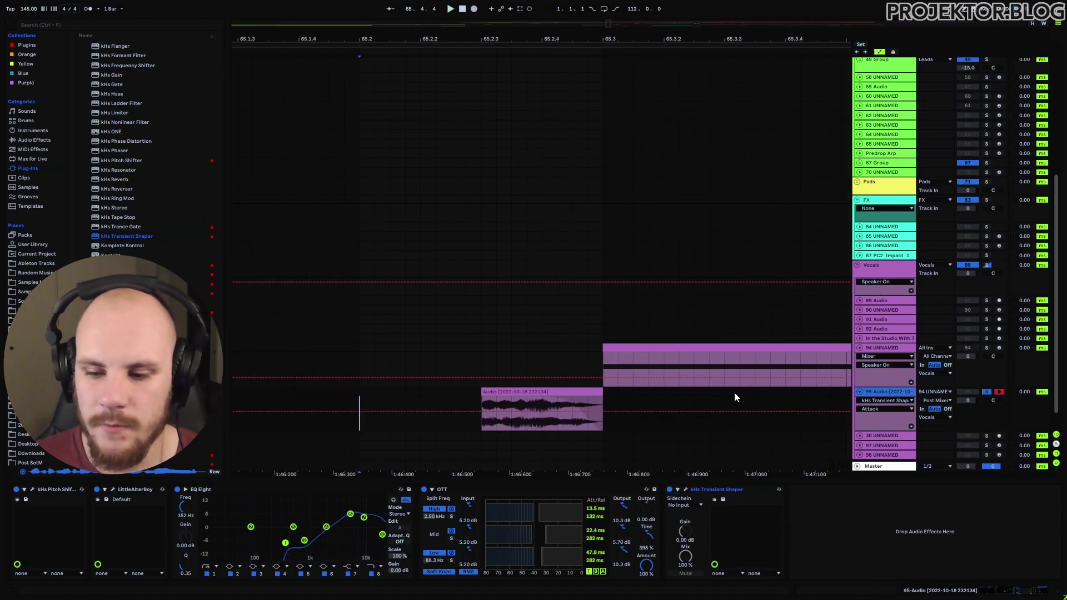
- Create a new audio track fed by the 95-Audio track, arm it and record the processed slice from 65.2.1
key(ctrl+t)
click(932, 423)
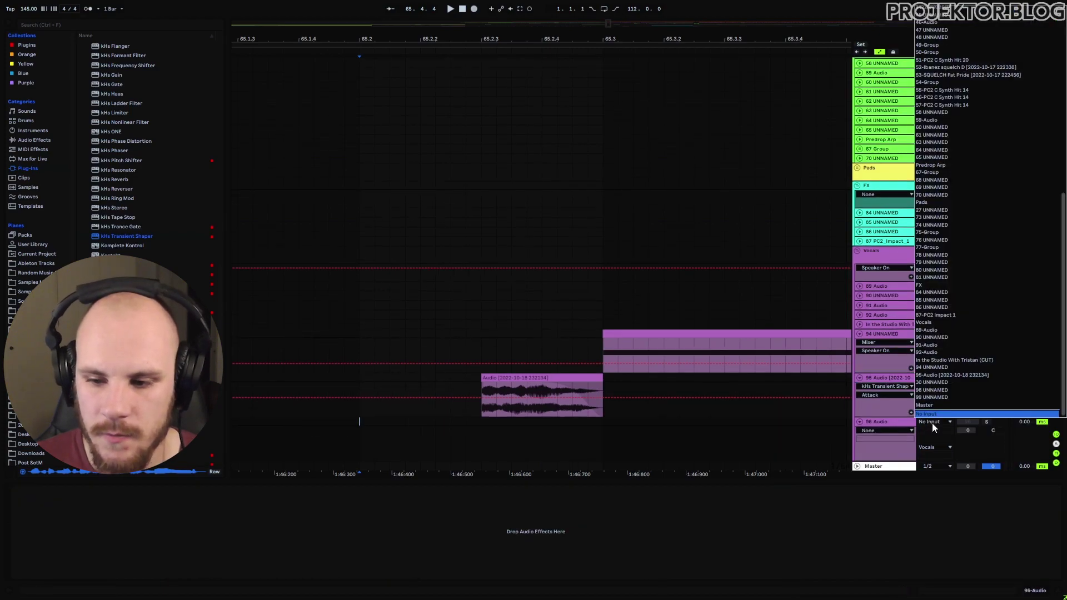
key(Escape)
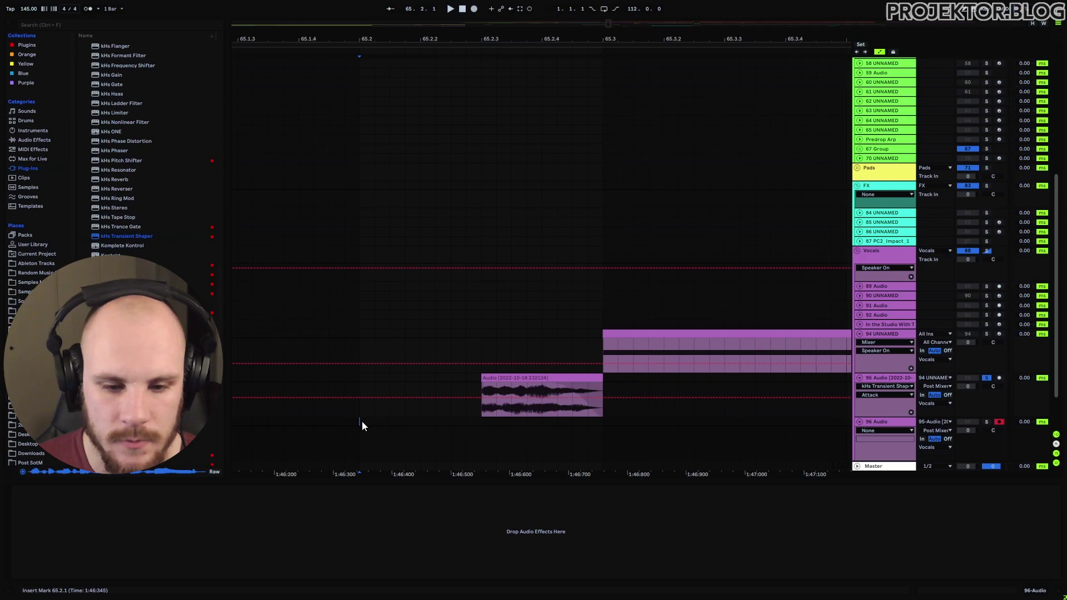
click(474, 9)
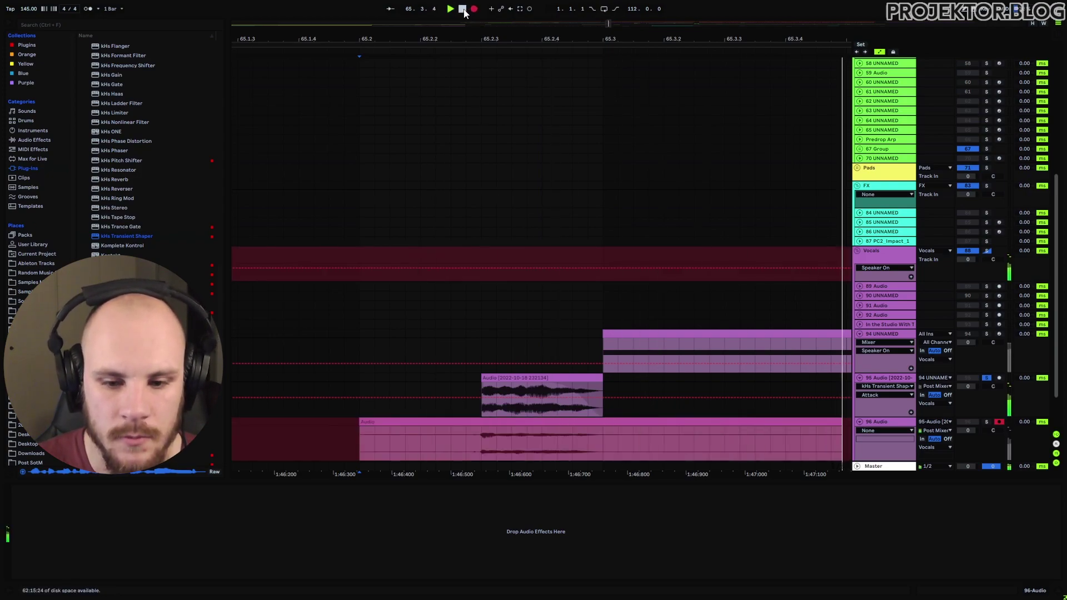
- Trim the new recording to the span from 65.2.3 to 65.3.1, deleting the parts before and after it
key(ctrl+e)
click(651, 424)
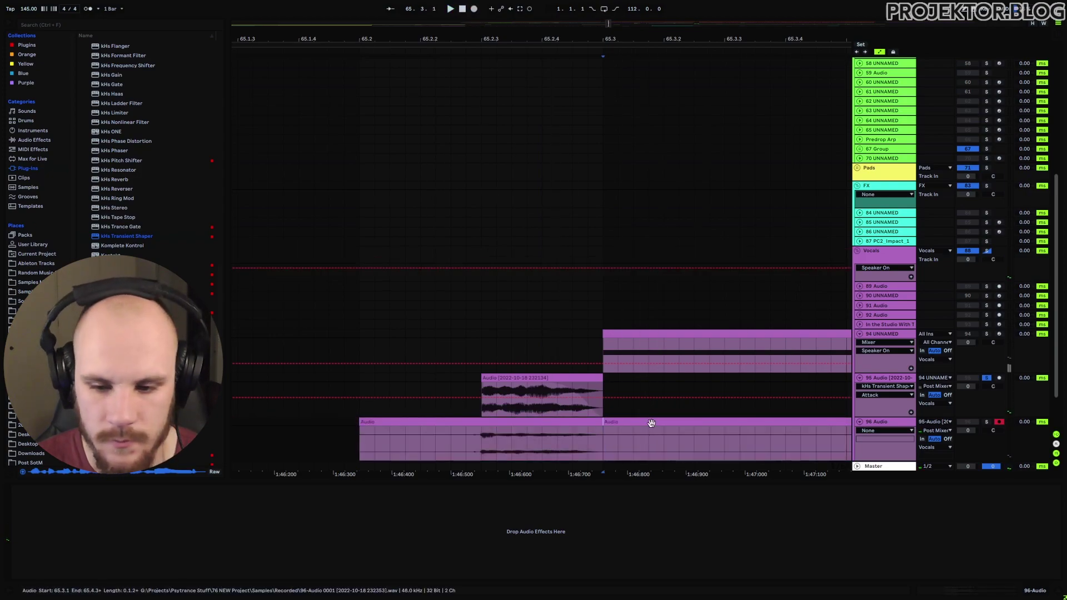
key(Delete)
click(481, 439)
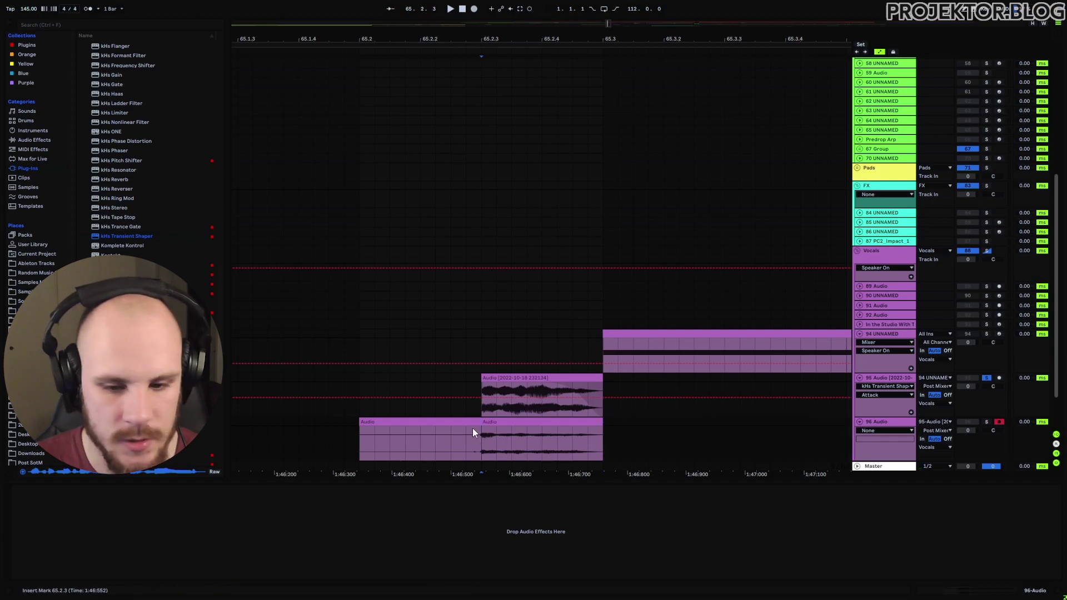
click(469, 422)
key(Delete)
- Give the trimmed recording a long curved fade-out, play it back and solo its track
click(578, 422)
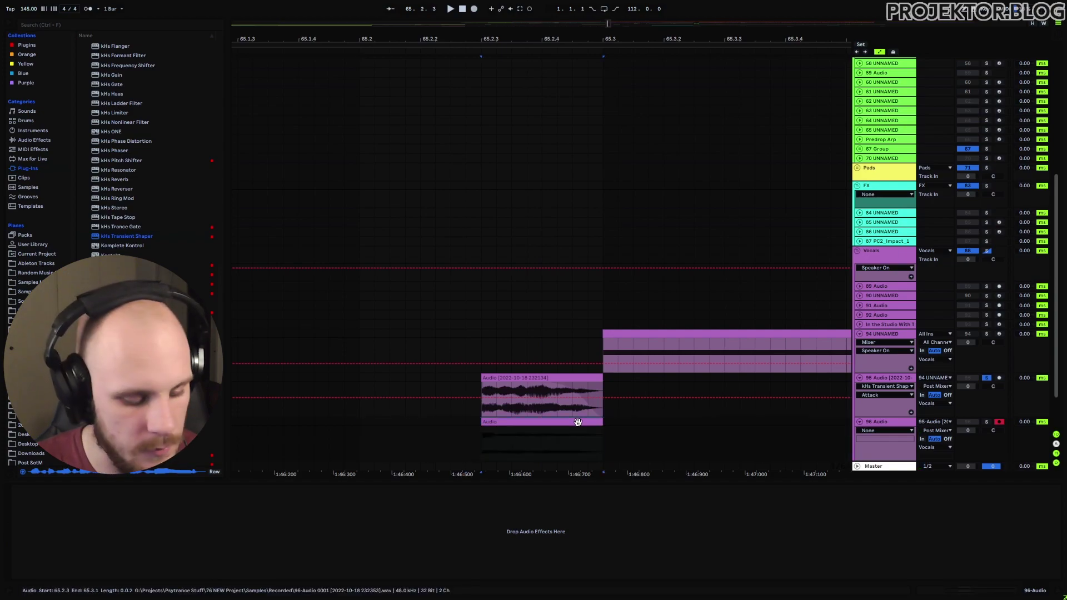
drag(601, 430, 510, 433)
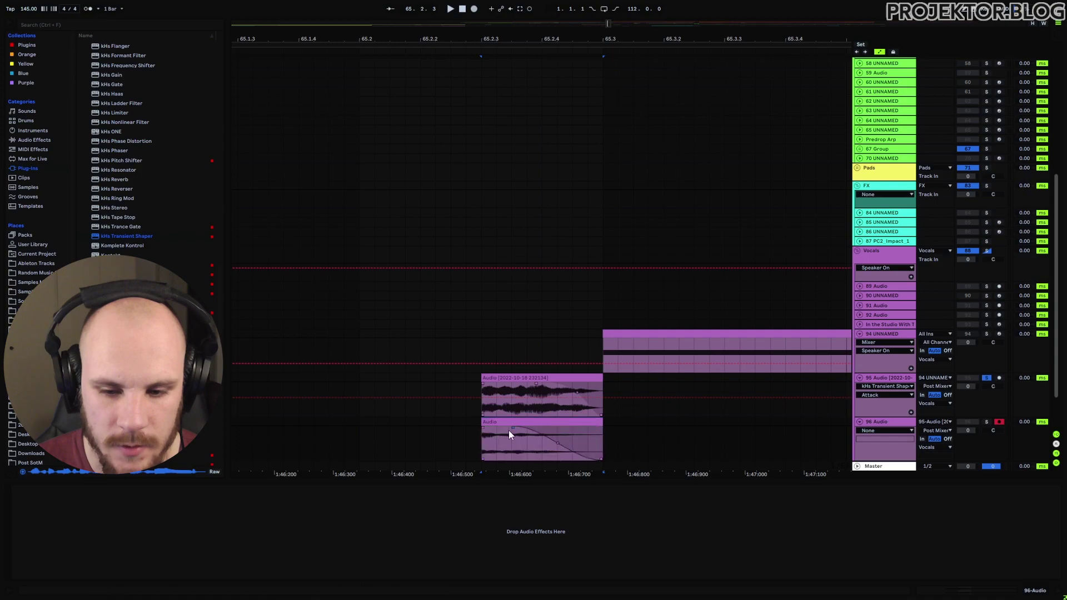
key(space)
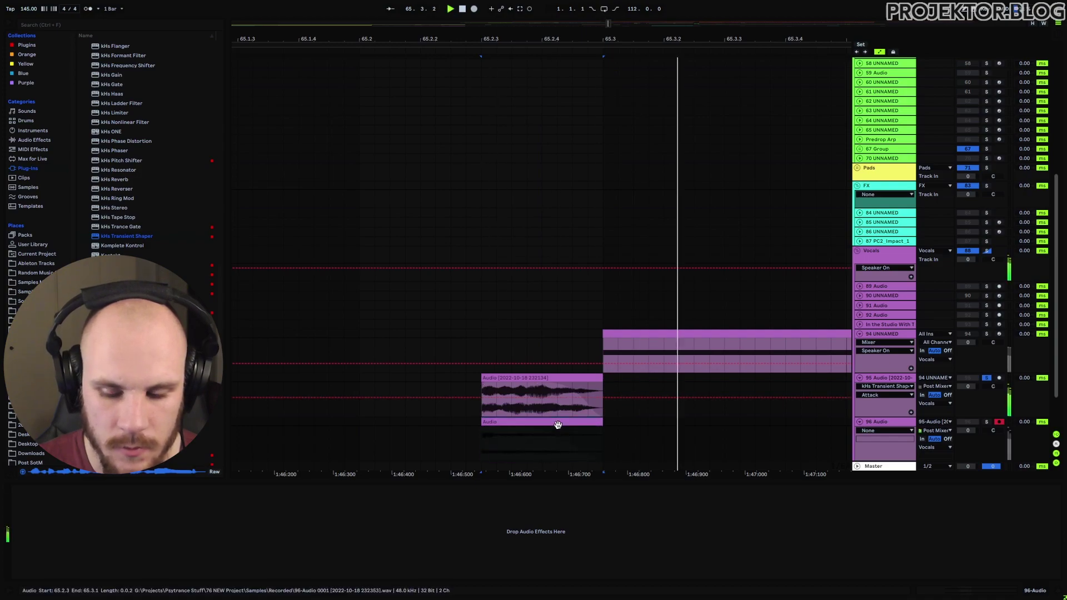
click(985, 421)
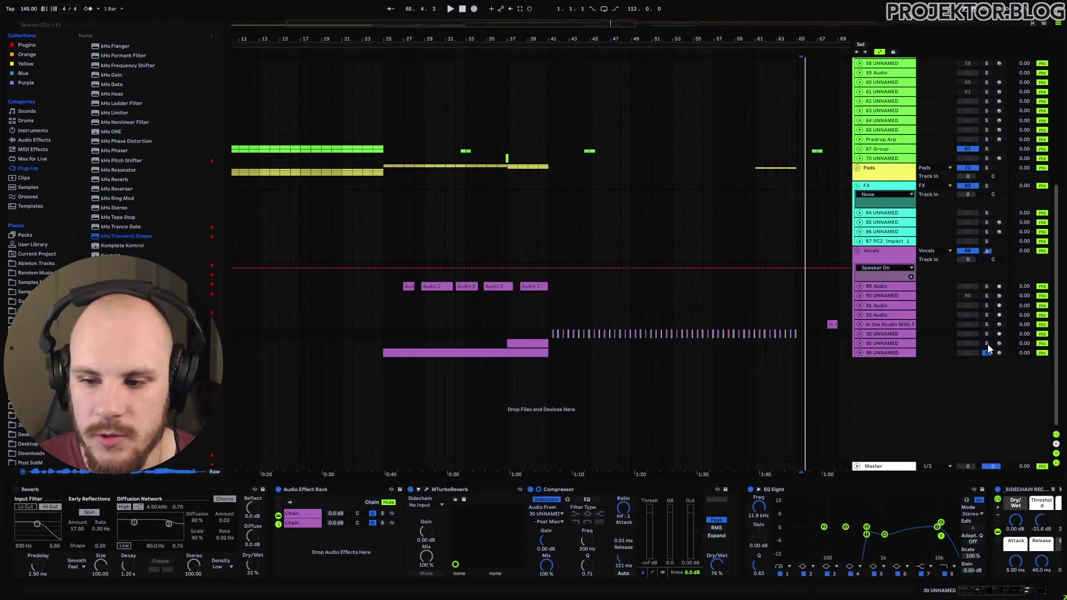
- Solo vocal track 95 along with track 96 and play both from bar 25
click(988, 344)
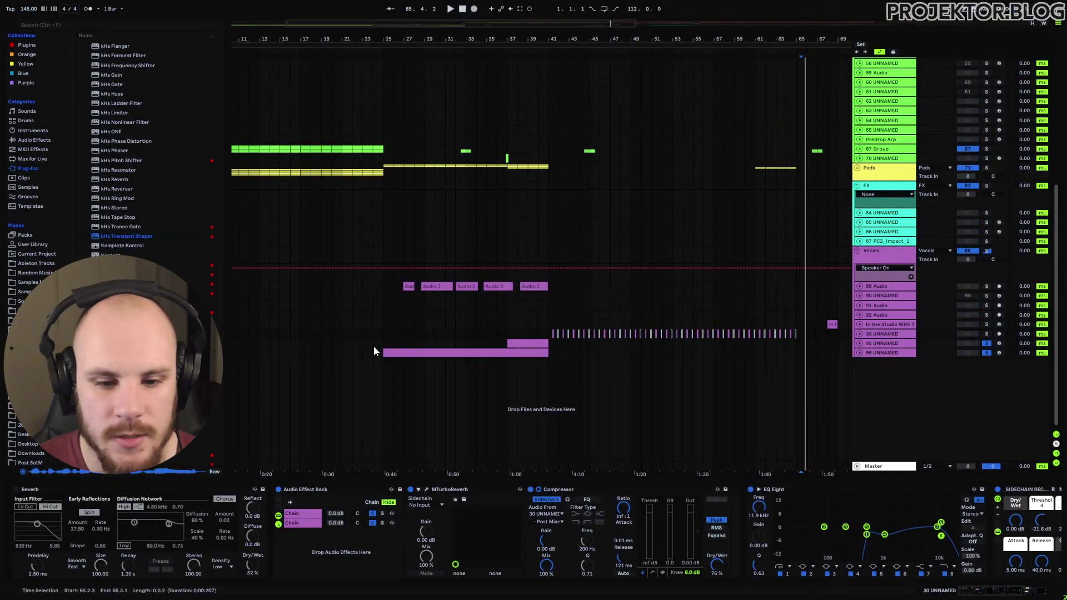
click(383, 345)
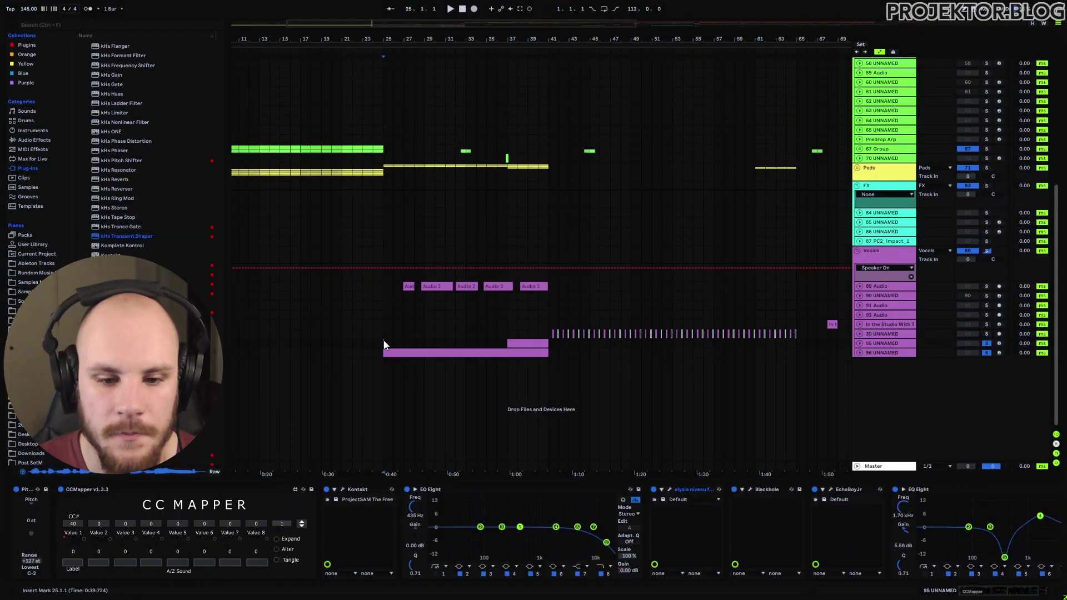
key(space)
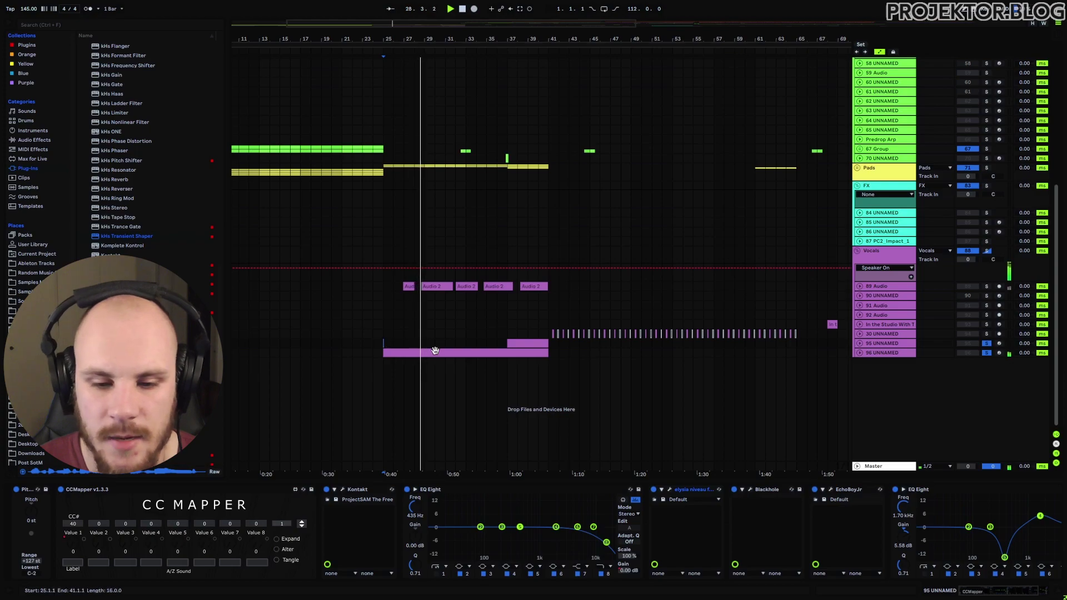
- Examine the MIDI notes of track 96's long clip in an enlarged note editor, and those of track 95's shorter clip
click(503, 353)
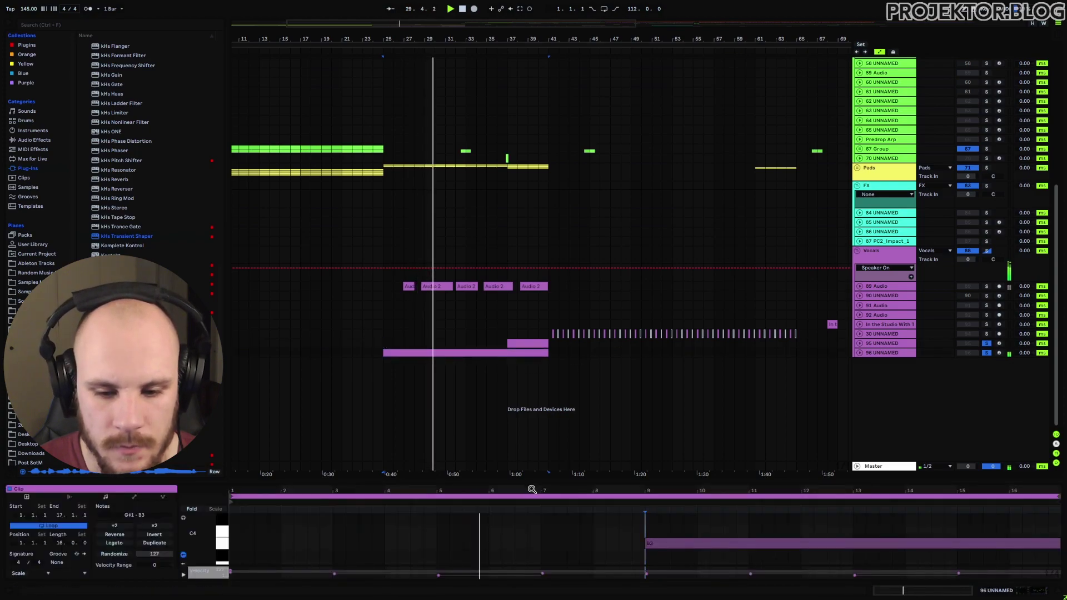
drag(222, 533, 214, 534)
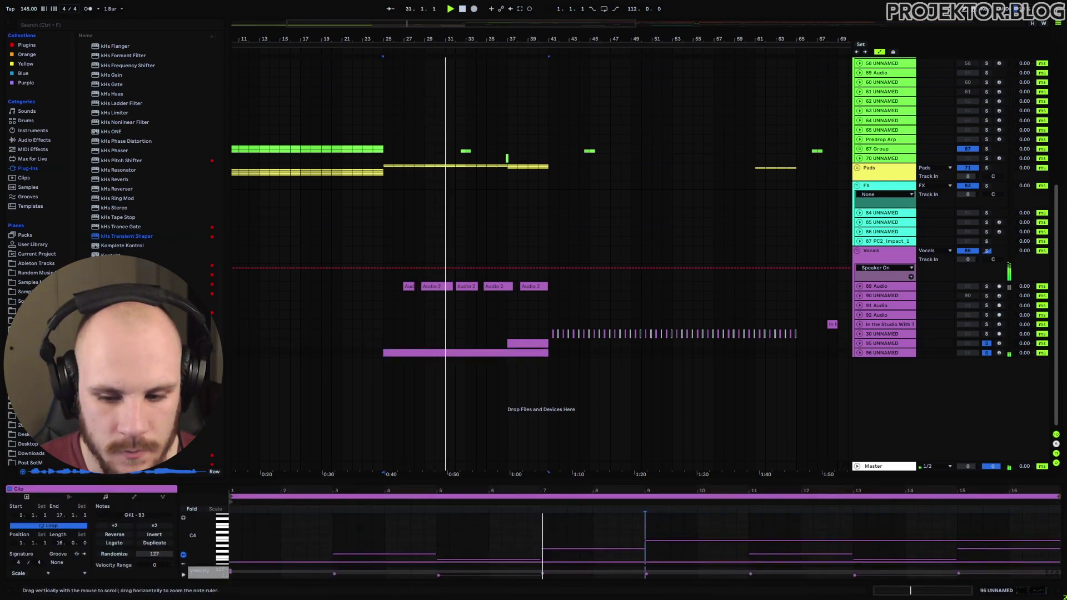
drag(371, 483, 371, 355)
drag(223, 439, 245, 438)
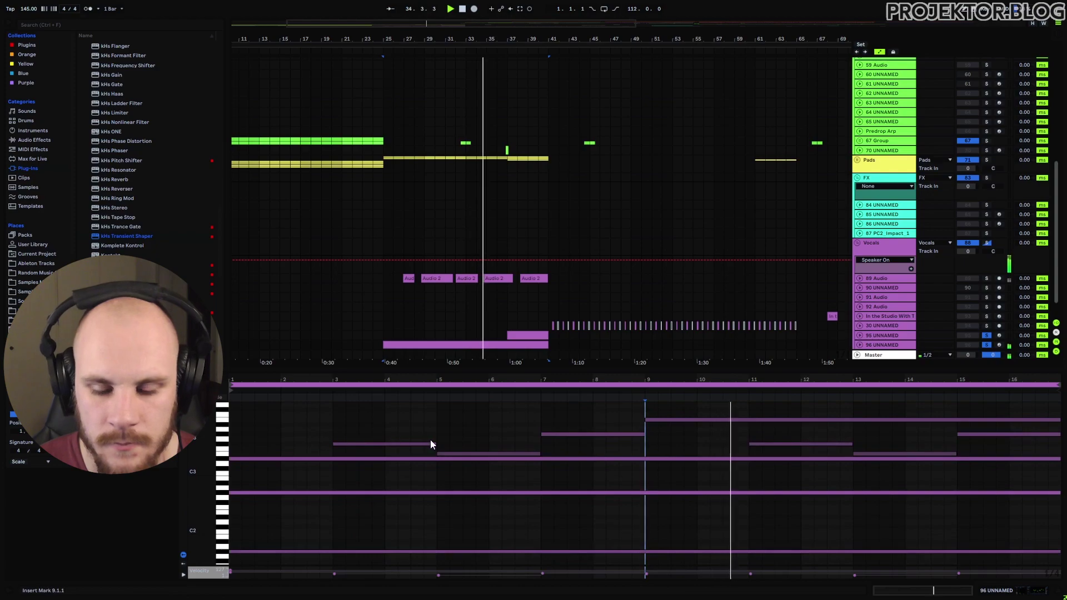
click(542, 335)
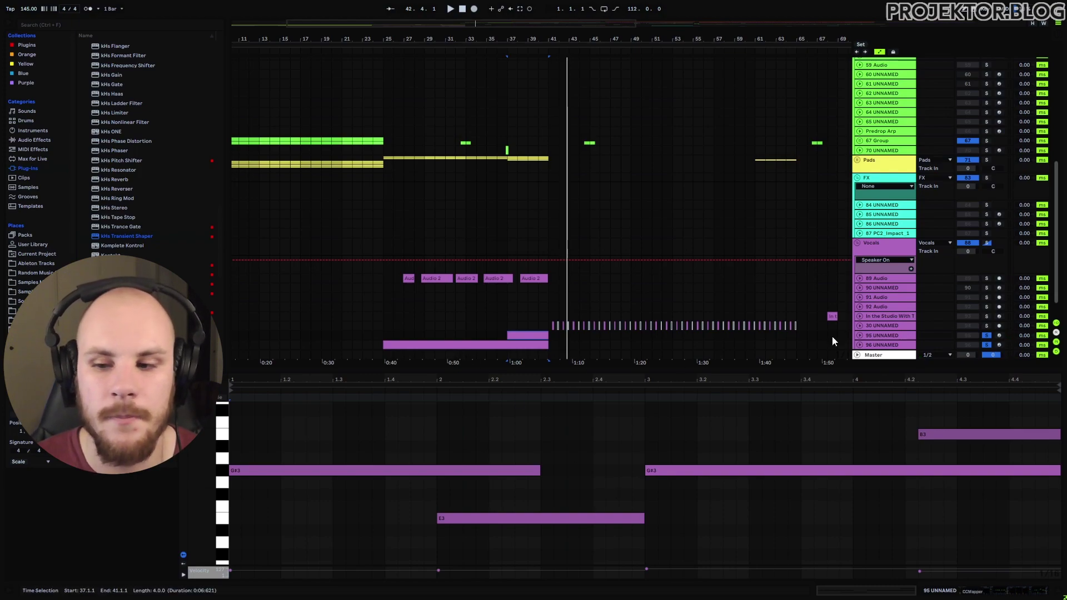
- Clear the track solos and play the full arrangement from bar 21
click(987, 336)
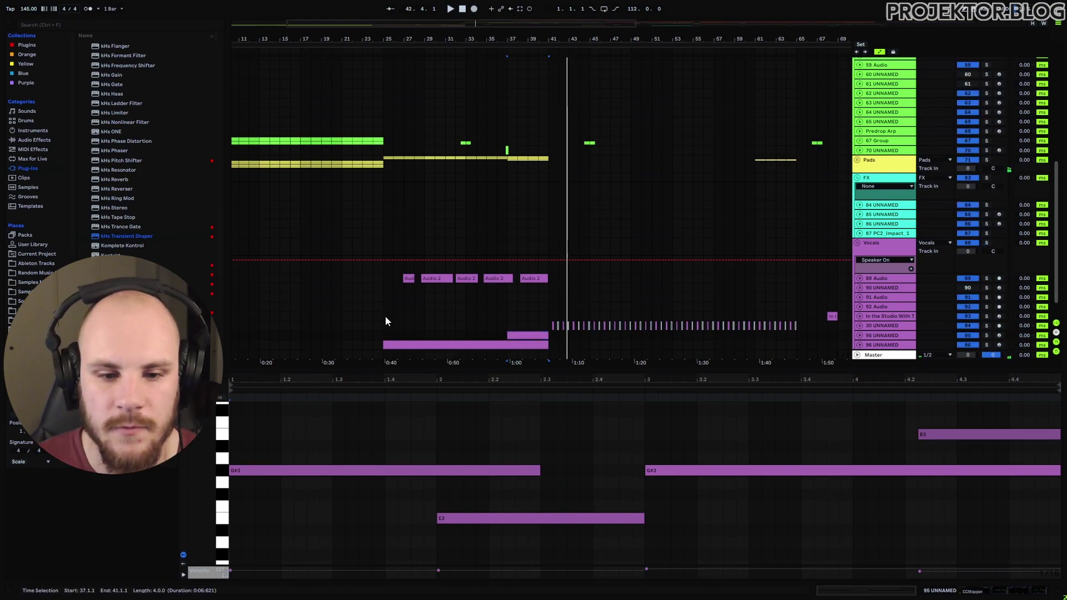
click(345, 324)
key(space)
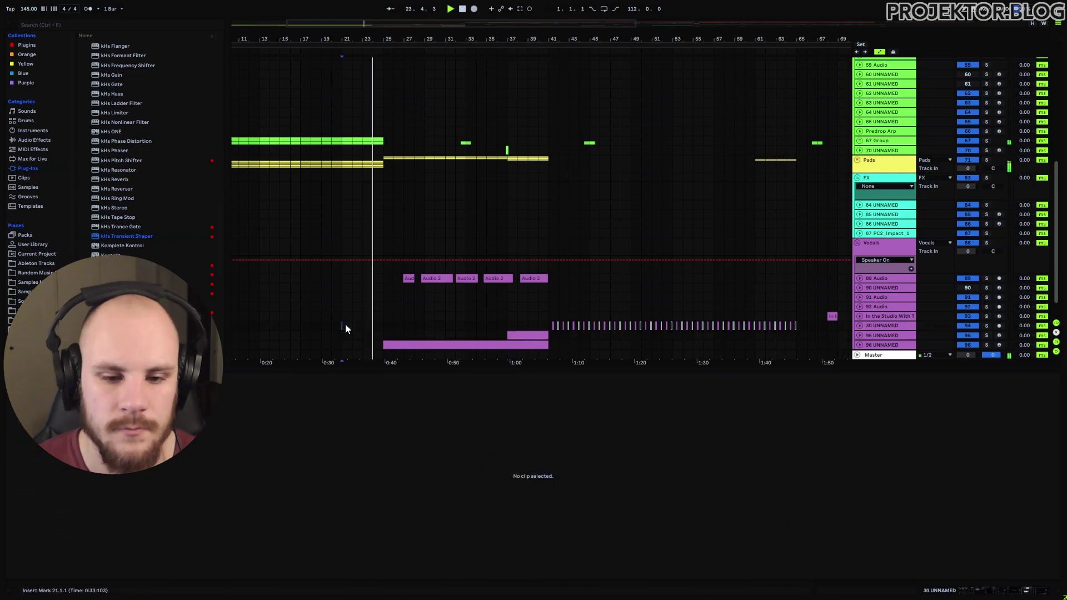
- Select tracks 95 and 96 and repeatedly mute and unmute them during playback to compare the mix, leaving both active
drag(895, 335, 897, 345)
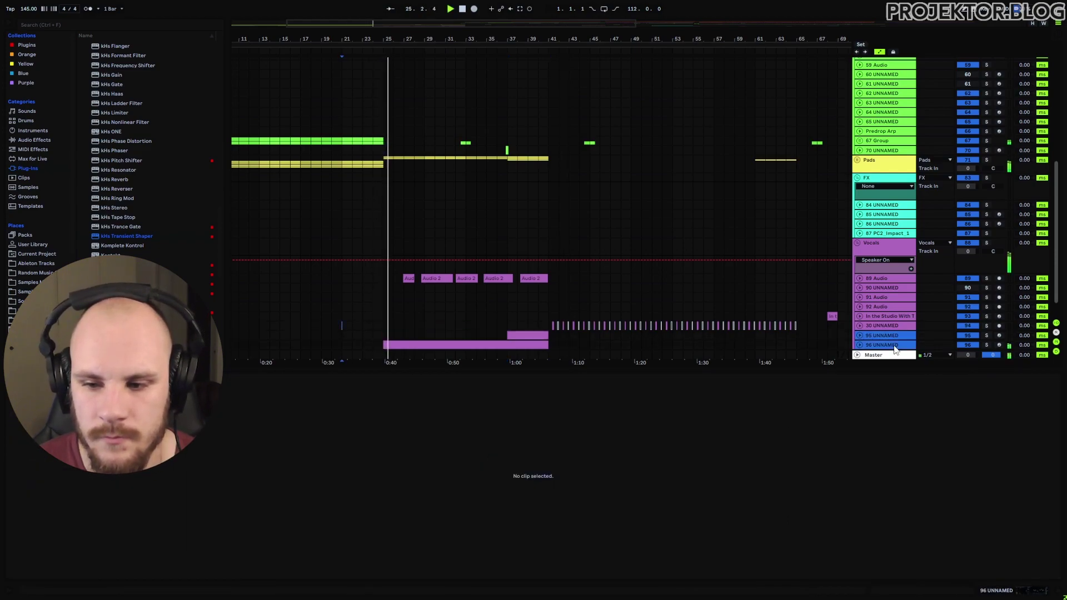
click(974, 336)
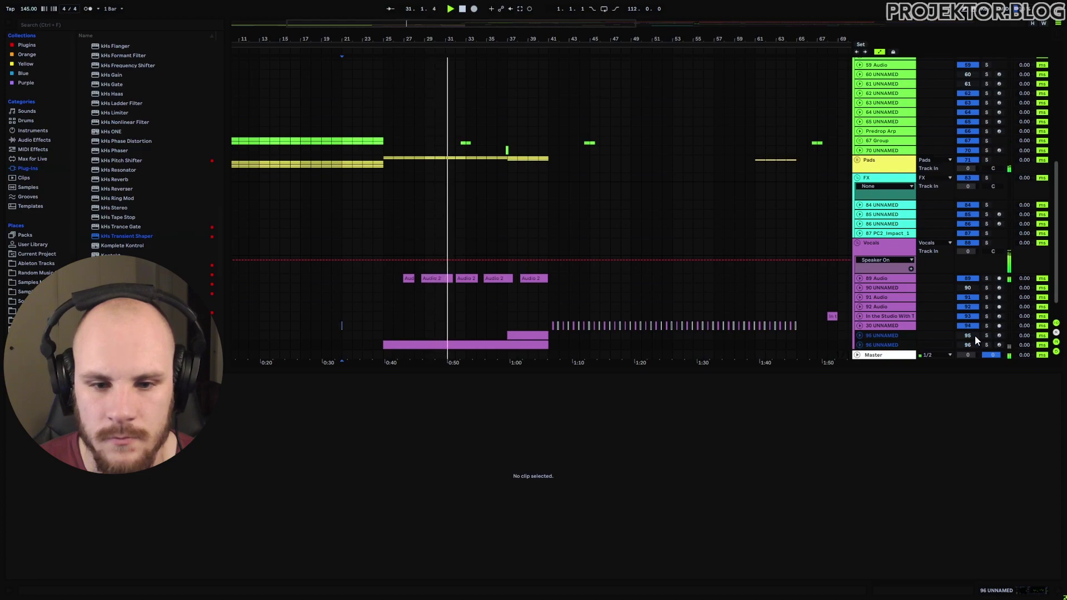
click(974, 335)
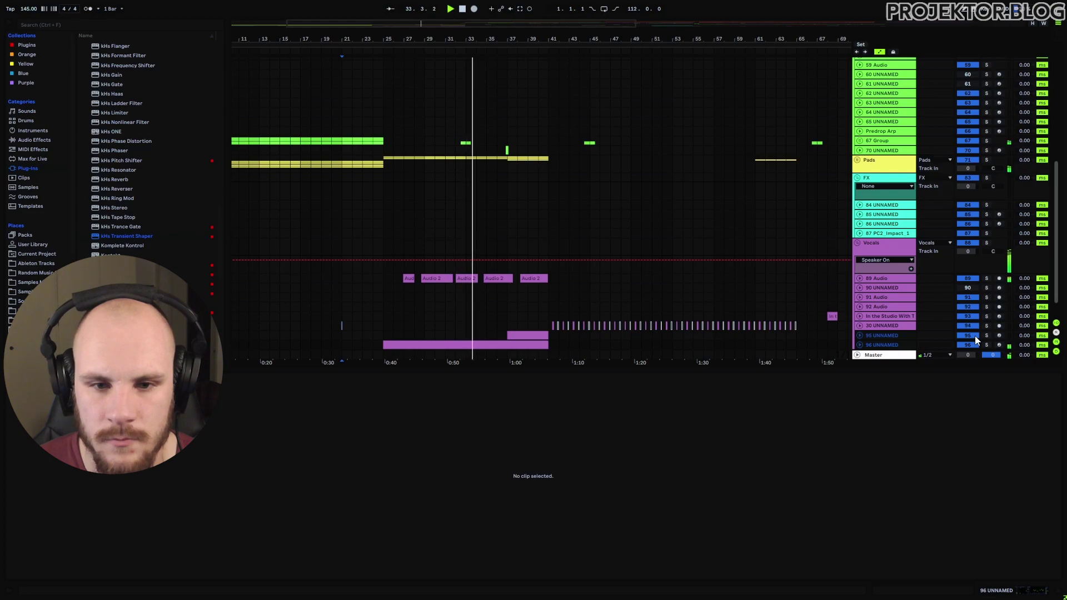
click(974, 335)
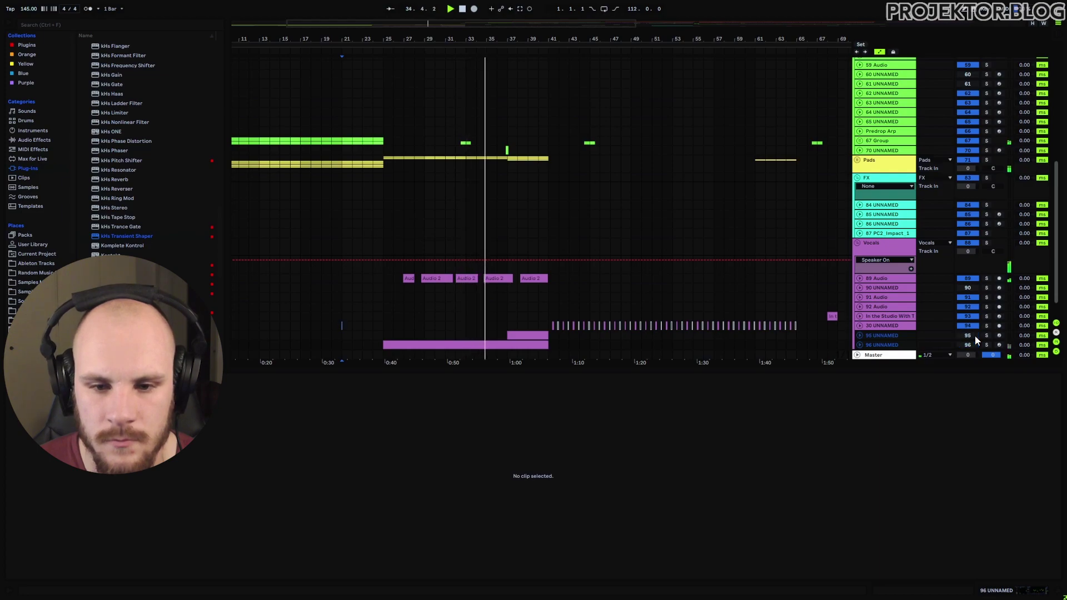
click(975, 336)
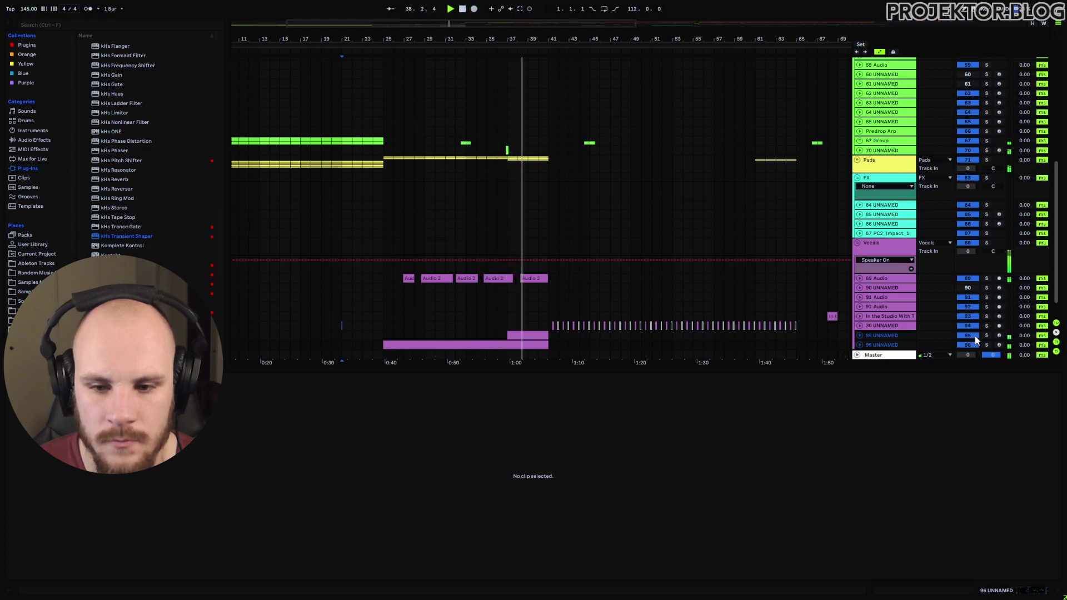
click(975, 335)
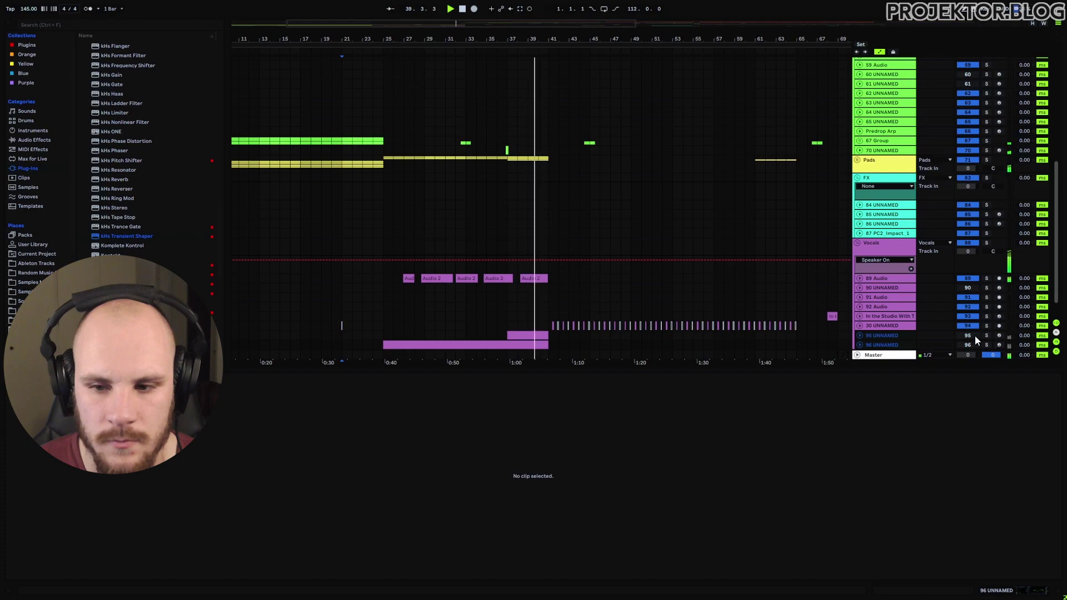
click(974, 336)
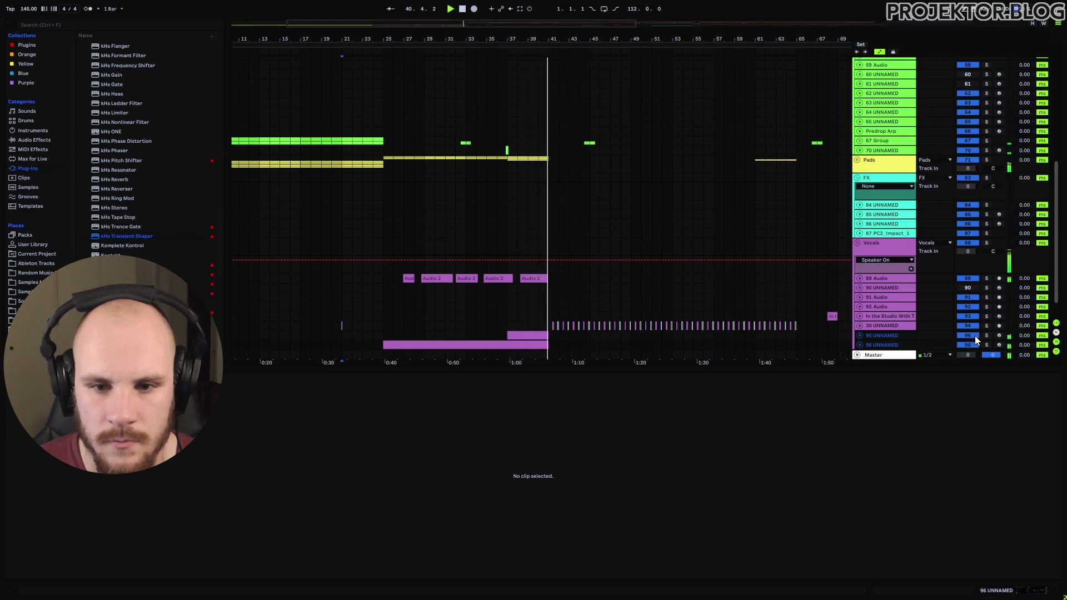